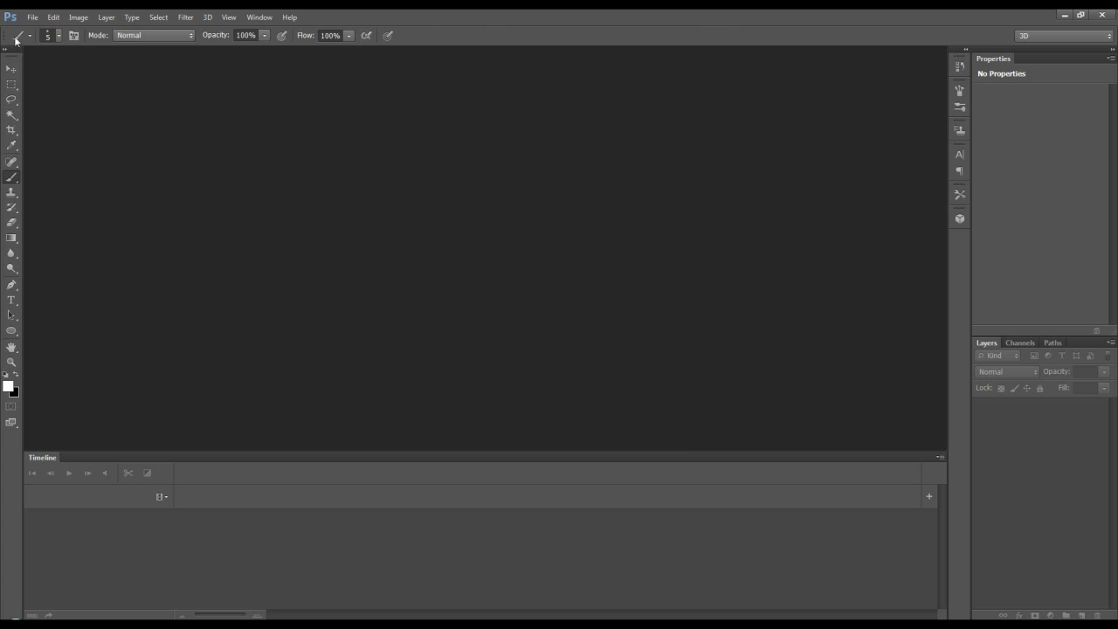
# Step: Import max-text2.mov from the Text folder using File > Import > Video Frames to Layers
pyautogui.click(32, 17)
pyautogui.moveTo(42, 227)
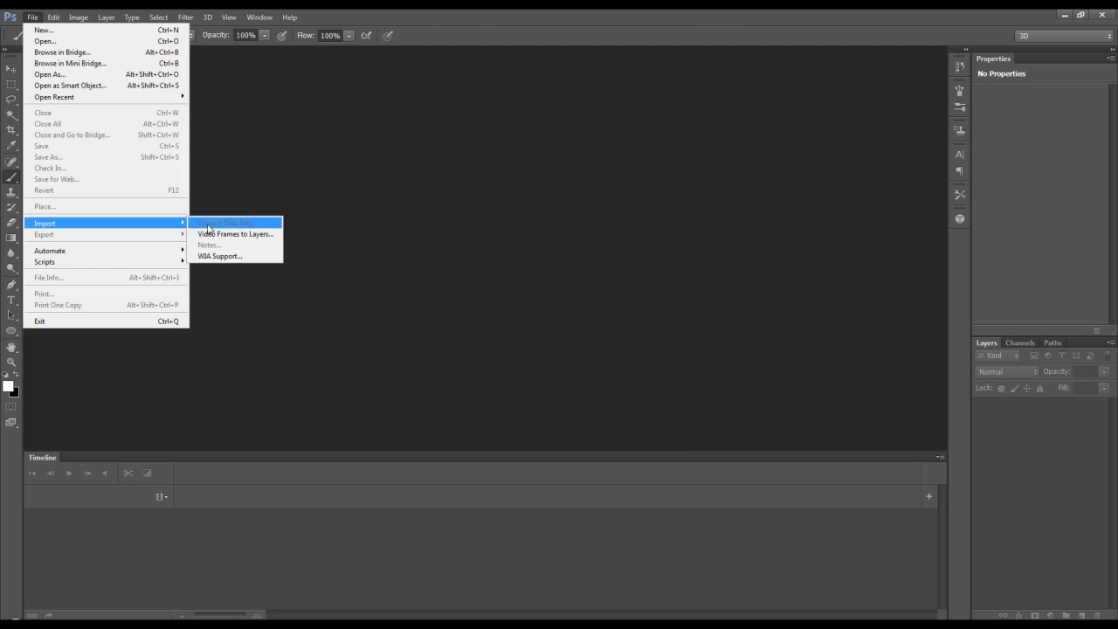
pyautogui.click(236, 234)
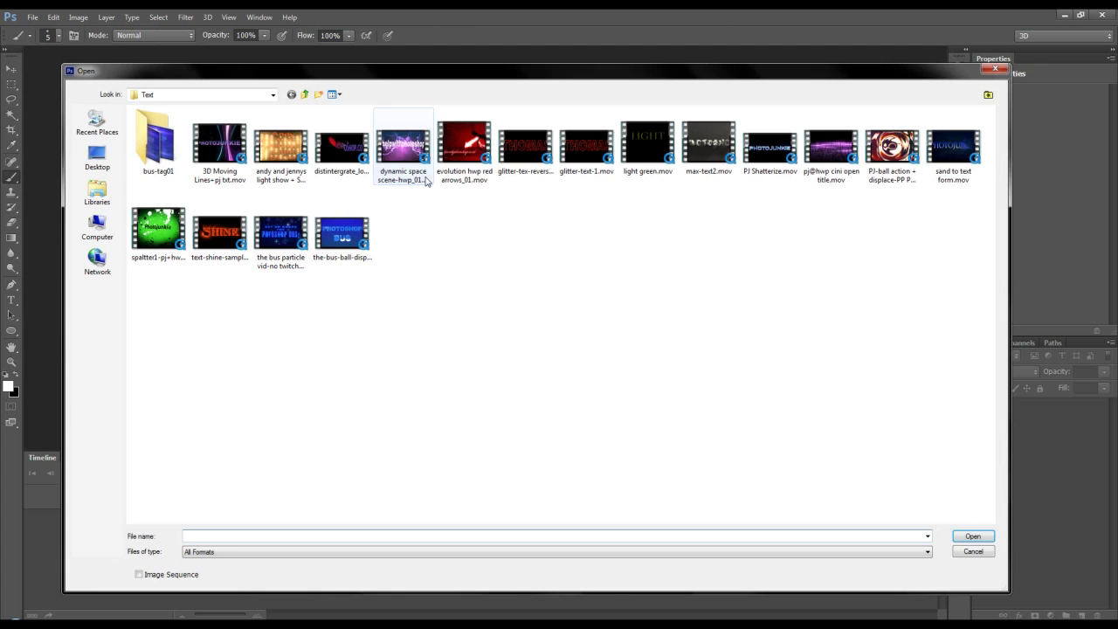
pyautogui.moveTo(444, 67); pyautogui.dragTo(437, 64)
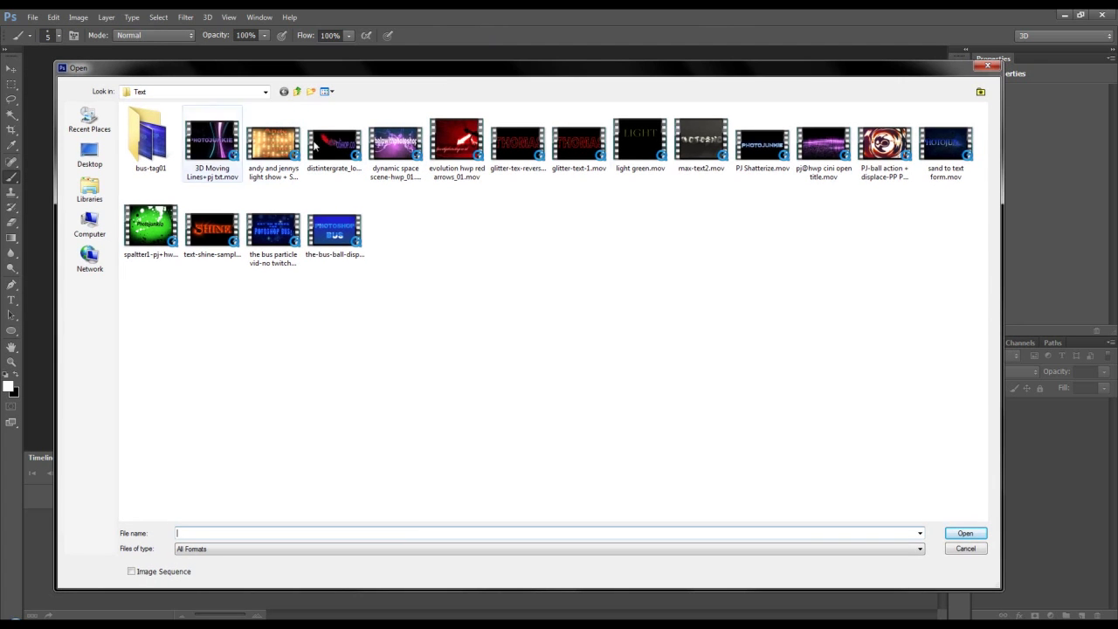
pyautogui.click(701, 140)
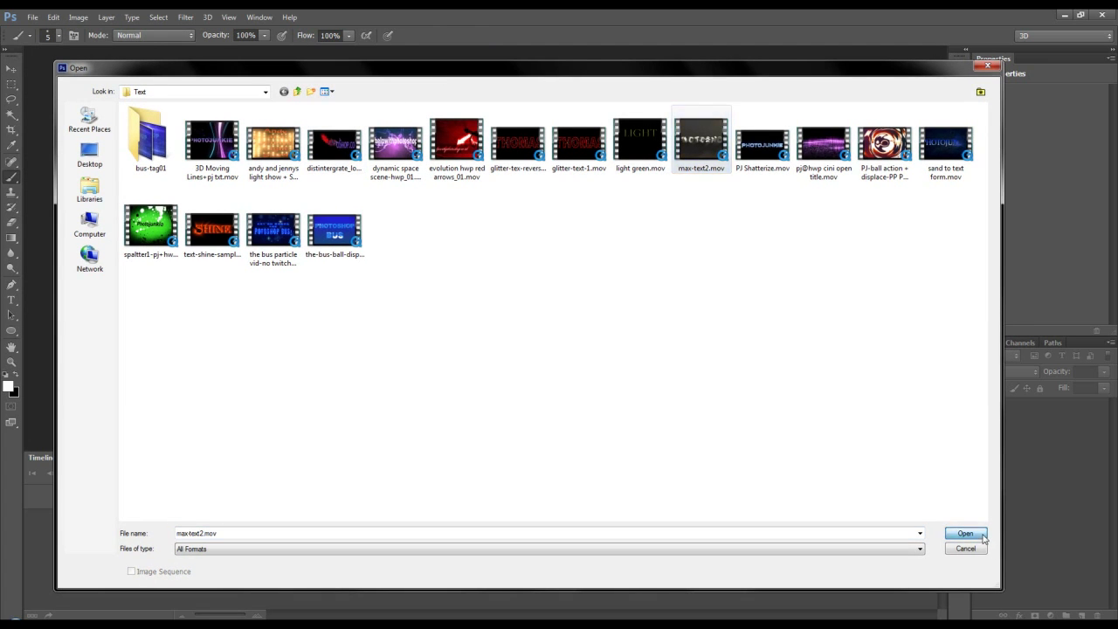
pyautogui.click(978, 532)
pyautogui.moveTo(456, 142); pyautogui.dragTo(369, 123)
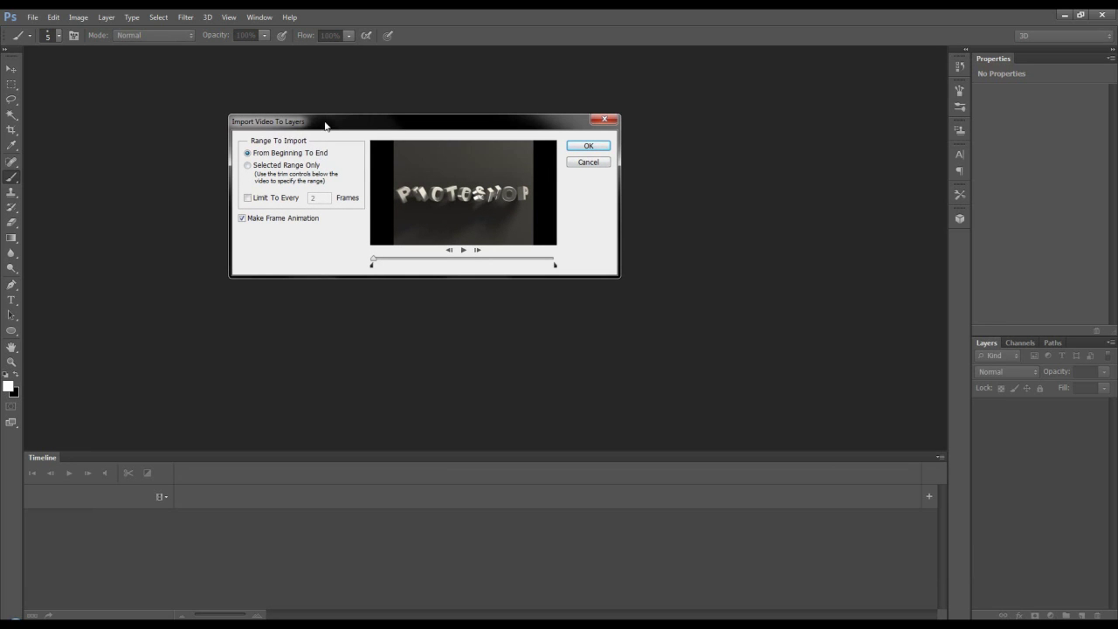
# Step: Preview the clip and test the trim handles, then restore the full beginning-to-end range
pyautogui.moveTo(387, 122); pyautogui.dragTo(421, 128)
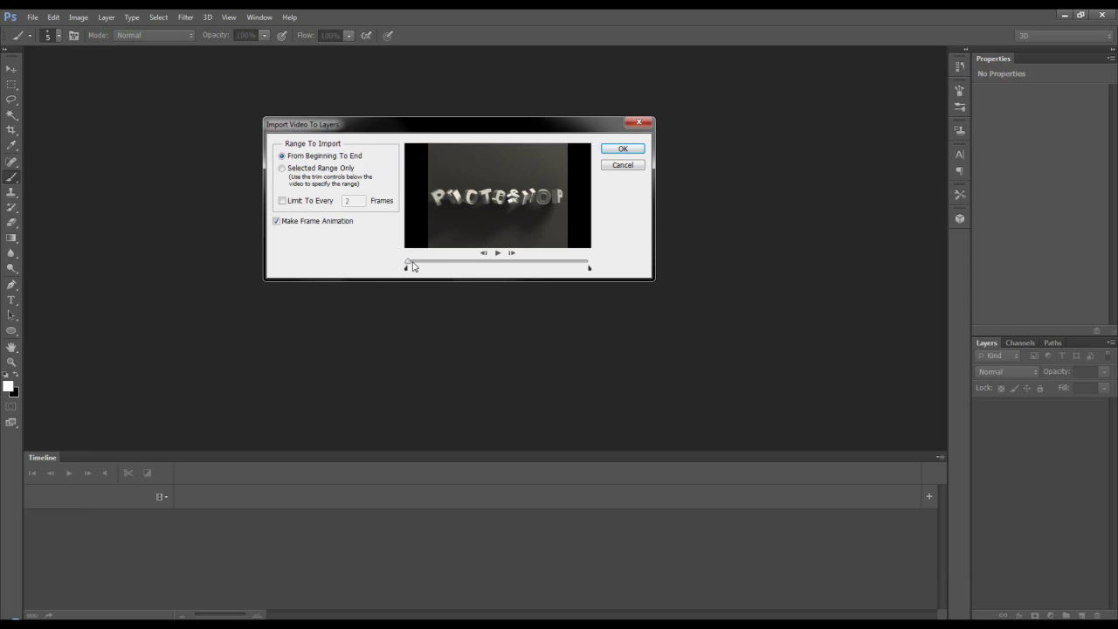
pyautogui.moveTo(408, 262); pyautogui.dragTo(372, 260)
pyautogui.moveTo(408, 269)
pyautogui.mouseDown()
pyautogui.moveTo(457, 268)
pyautogui.moveTo(409, 271)
pyautogui.moveTo(424, 269)
pyautogui.mouseUp()
pyautogui.moveTo(589, 270); pyautogui.dragTo(543, 269)
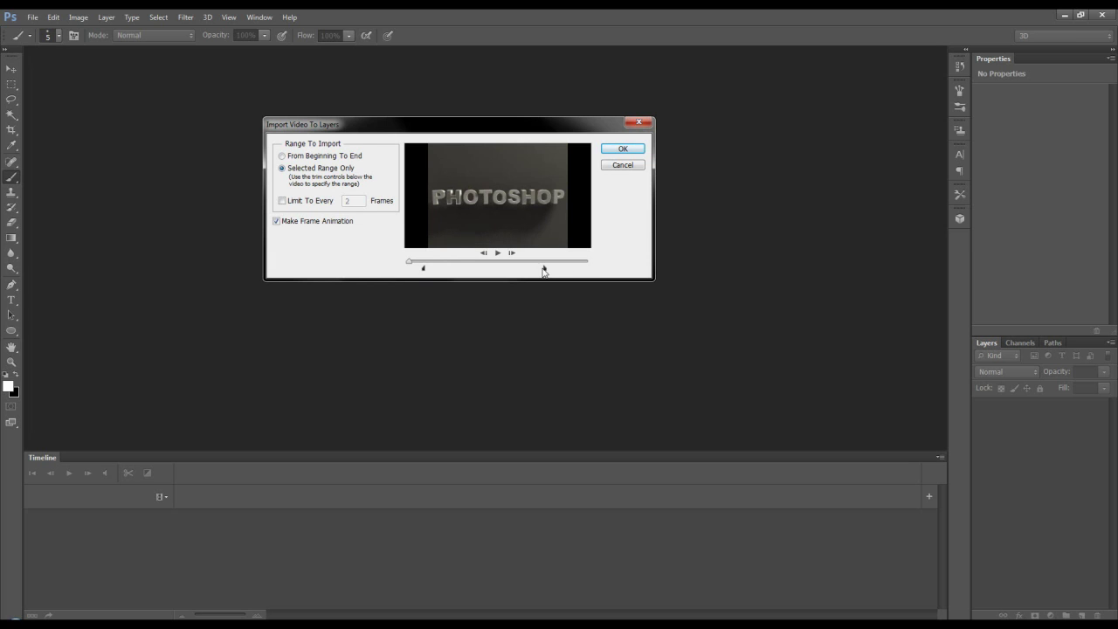
pyautogui.click(426, 264)
pyautogui.moveTo(425, 270); pyautogui.dragTo(455, 267)
pyautogui.moveTo(543, 270); pyautogui.dragTo(598, 273)
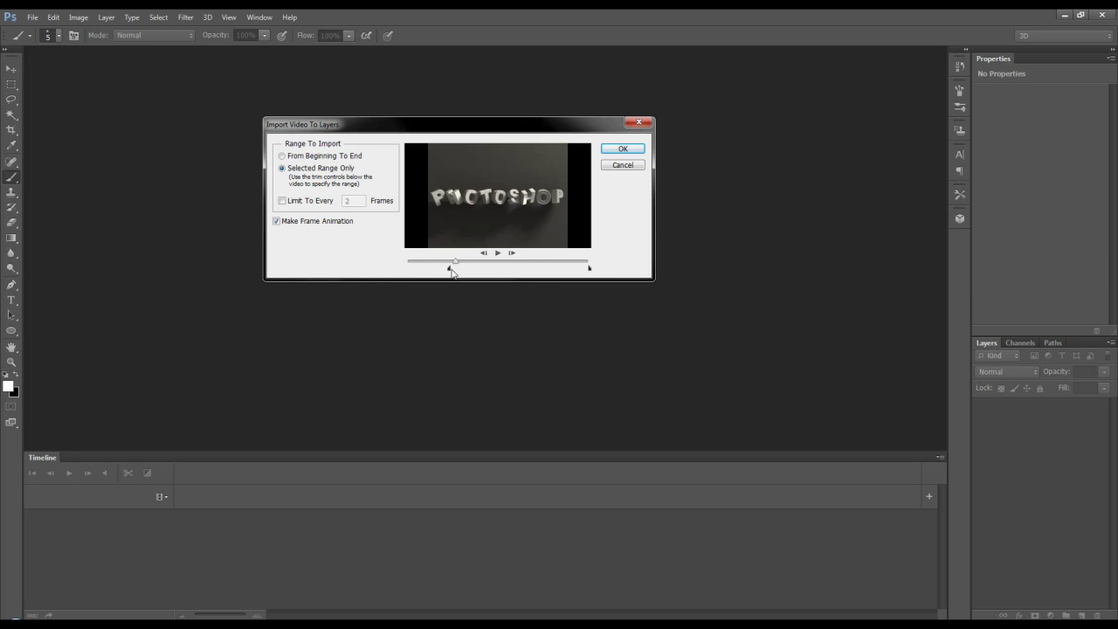
pyautogui.moveTo(450, 270); pyautogui.dragTo(416, 265)
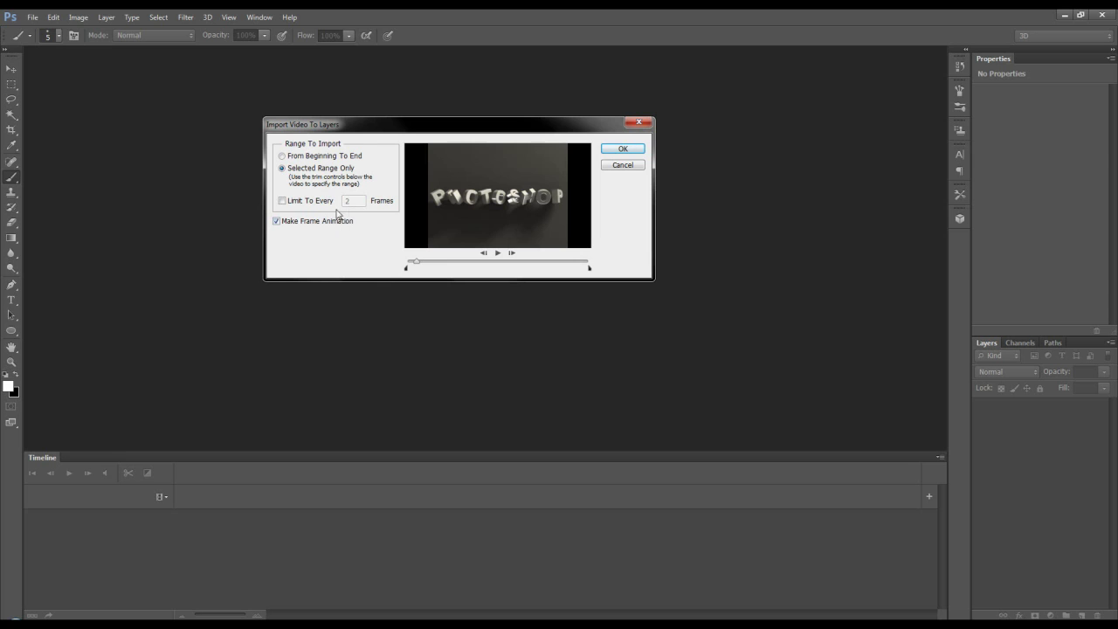
# Step: Turn Limit To Every 2 Frames on and off, then confirm importing every frame as a frame animation
pyautogui.click(284, 202)
pyautogui.click(283, 201)
pyautogui.click(618, 151)
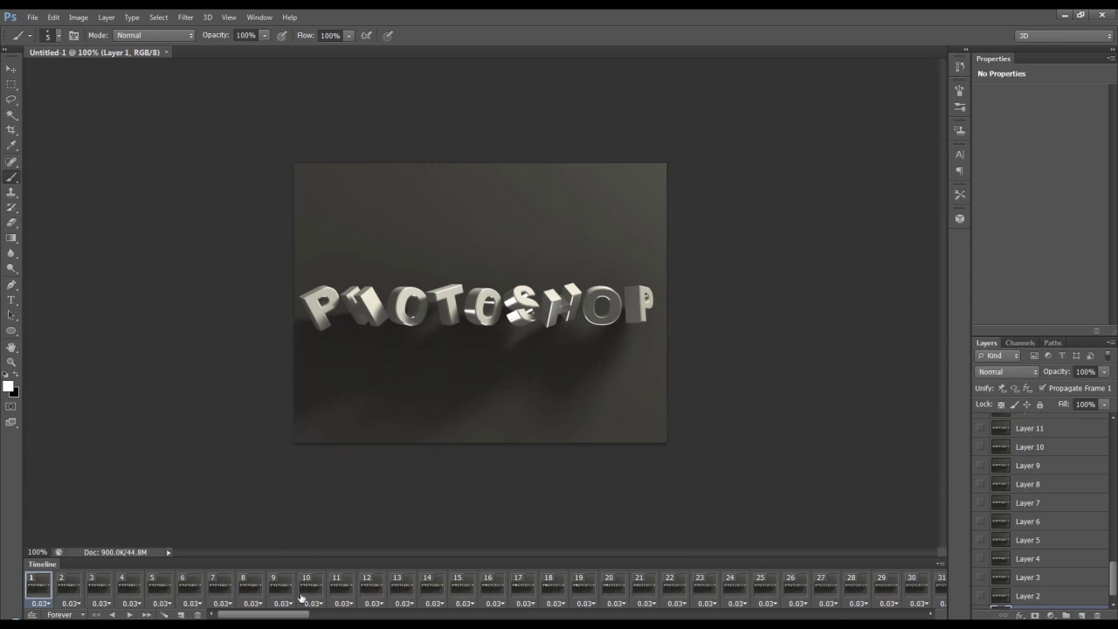
# Step: Drag across the Timeline panel's frame strip after the import completes
pyautogui.moveTo(236, 616); pyautogui.dragTo(294, 617)
# Step: Convert the frame animation to a video timeline and select Layer 1 through Layer 51
pyautogui.click(32, 615)
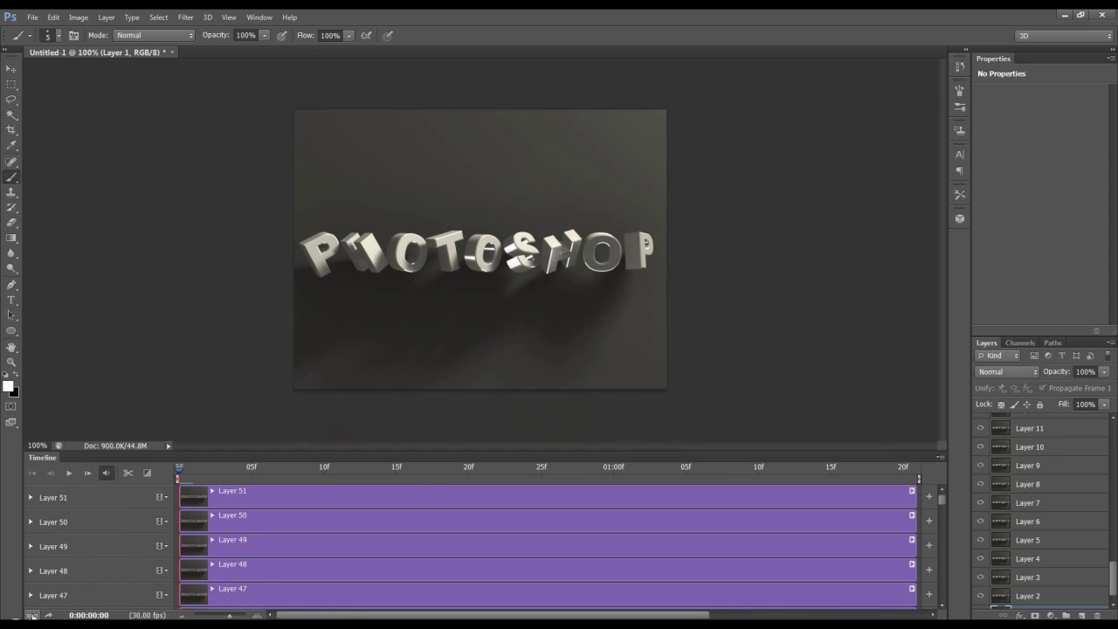
pyautogui.moveTo(186, 475)
pyautogui.mouseDown()
pyautogui.moveTo(416, 480)
pyautogui.moveTo(181, 478)
pyautogui.mouseUp()
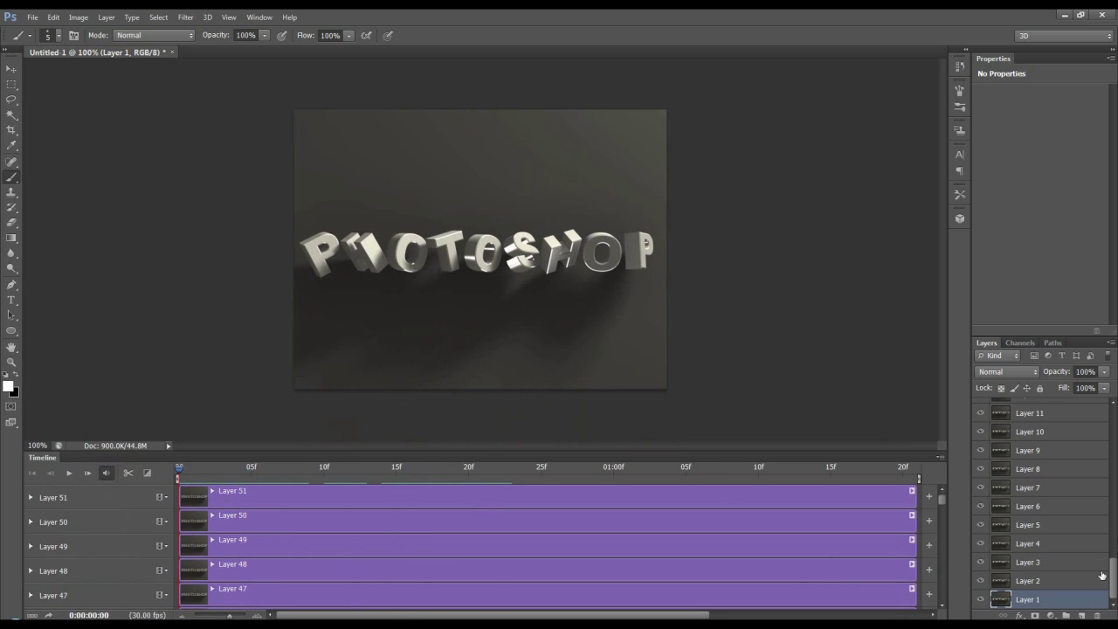
pyautogui.moveTo(1114, 574); pyautogui.dragTo(1115, 411)
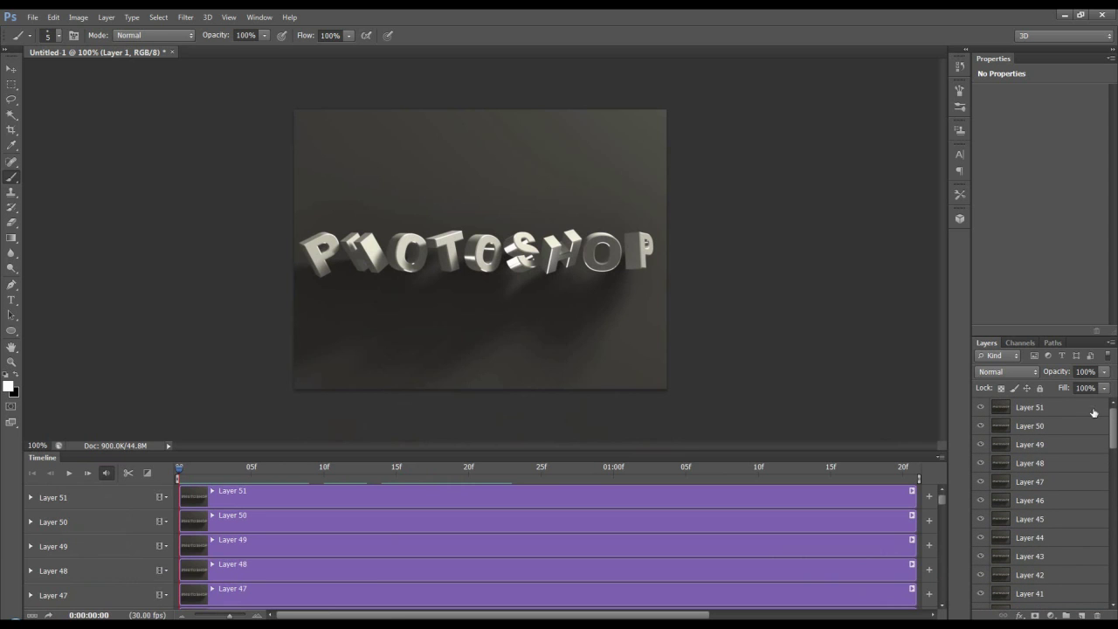
pyautogui.keyDown('shift'); pyautogui.click(1060, 410); pyautogui.keyUp('shift')
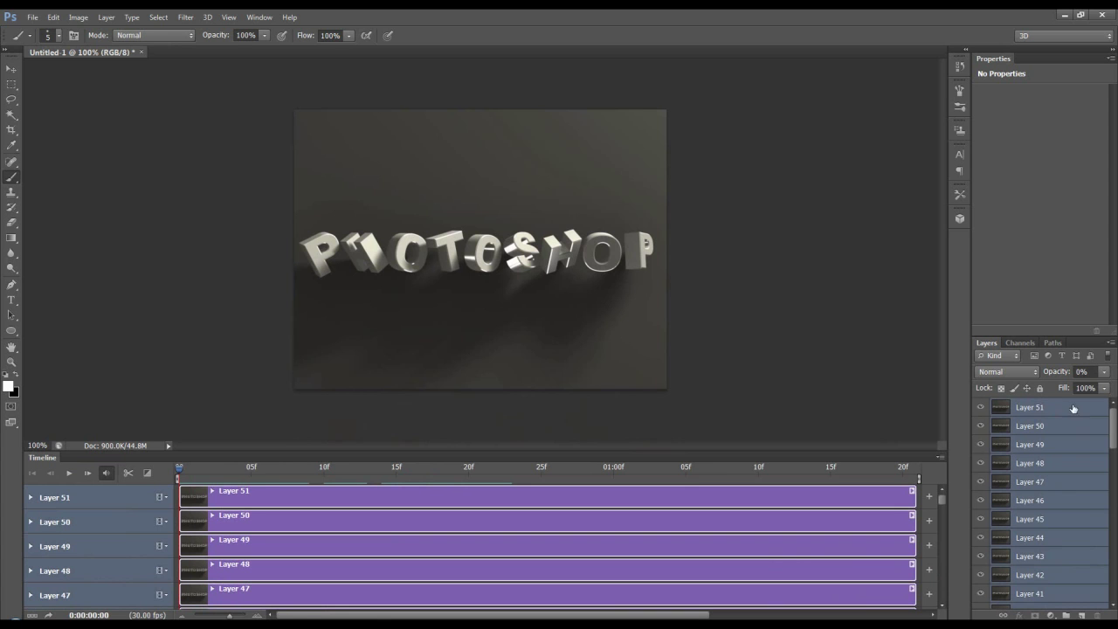
pyautogui.moveTo(1113, 434); pyautogui.dragTo(1093, 421)
# Step: Convert the selected layers into one smart object, inspect its .psb contents, then close it
pyautogui.rightClick(1073, 410)
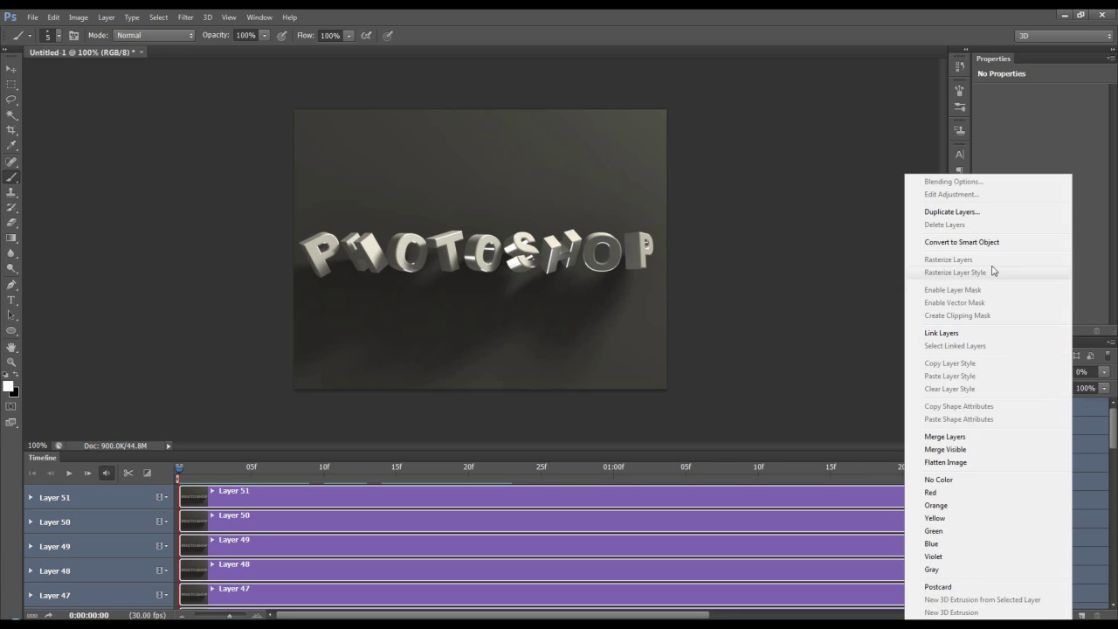
pyautogui.click(966, 243)
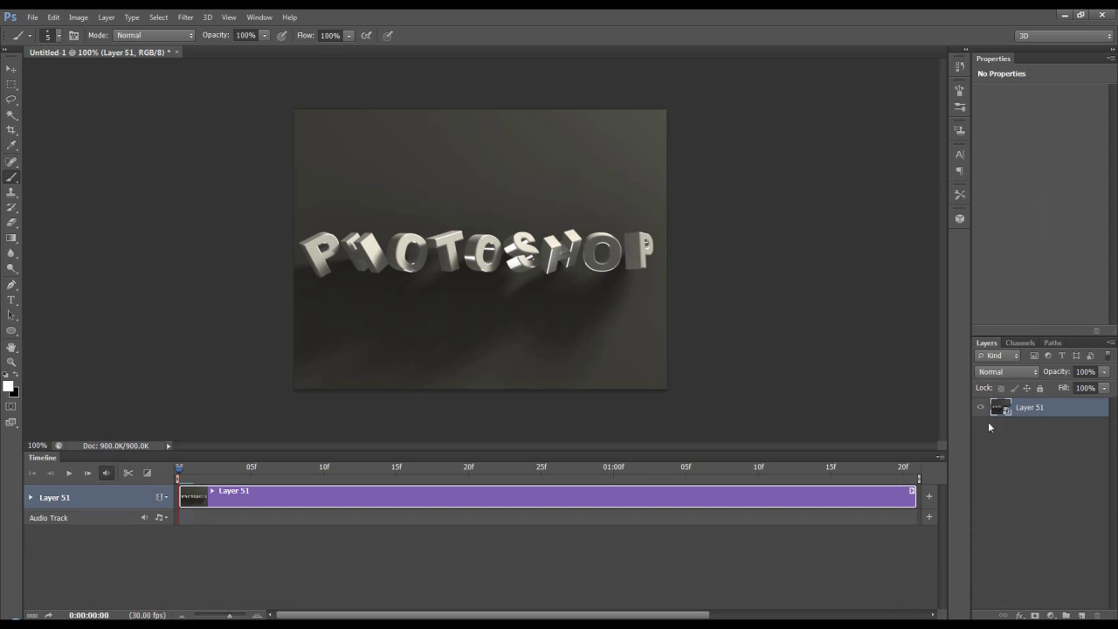
pyautogui.doubleClick(1006, 411)
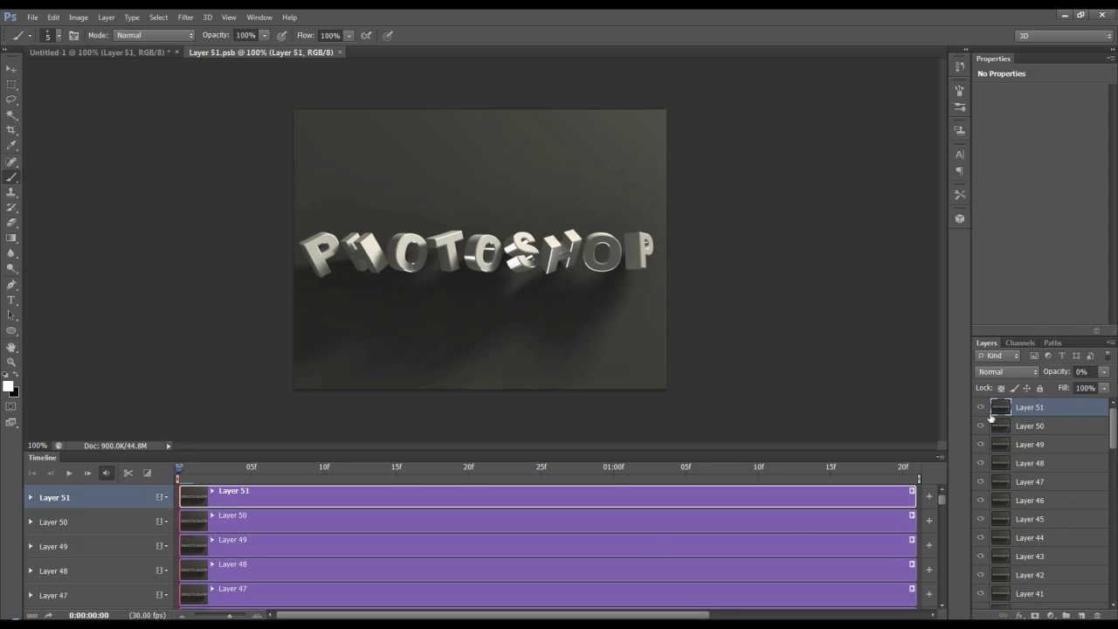
pyautogui.click(340, 52)
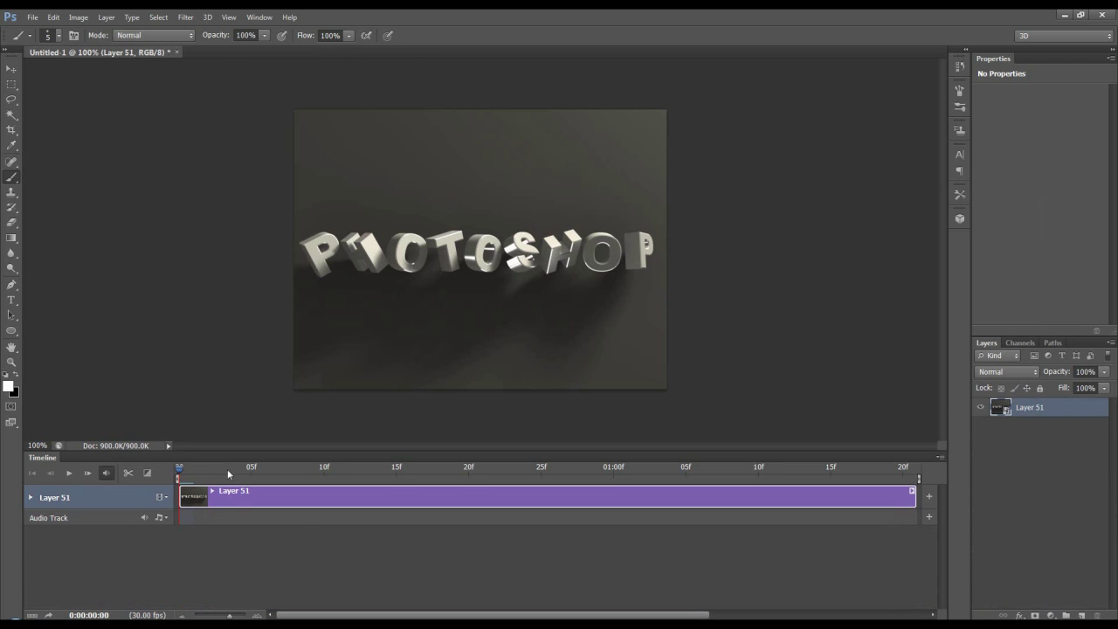
pyautogui.moveTo(181, 472)
pyautogui.mouseDown()
pyautogui.moveTo(481, 469)
pyautogui.moveTo(180, 467)
pyautogui.mouseUp()
# Step: Close Untitled-1 without saving and browse to H: > After Effects Use Related > Final outputs > Text
pyautogui.click(176, 53)
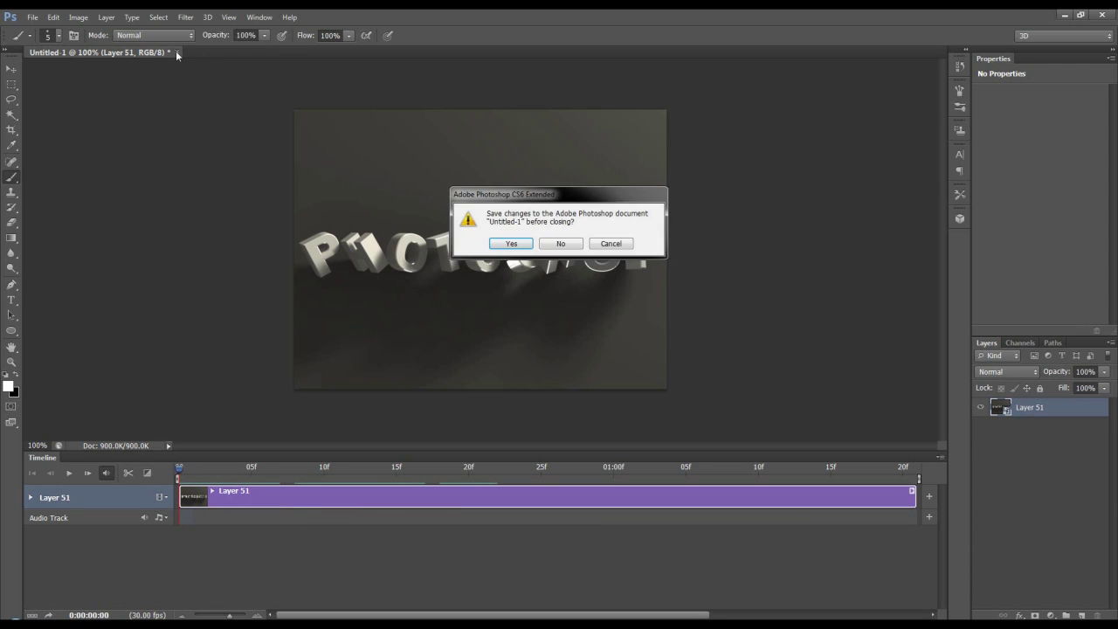
pyautogui.click(573, 245)
pyautogui.doubleClick(85, 80)
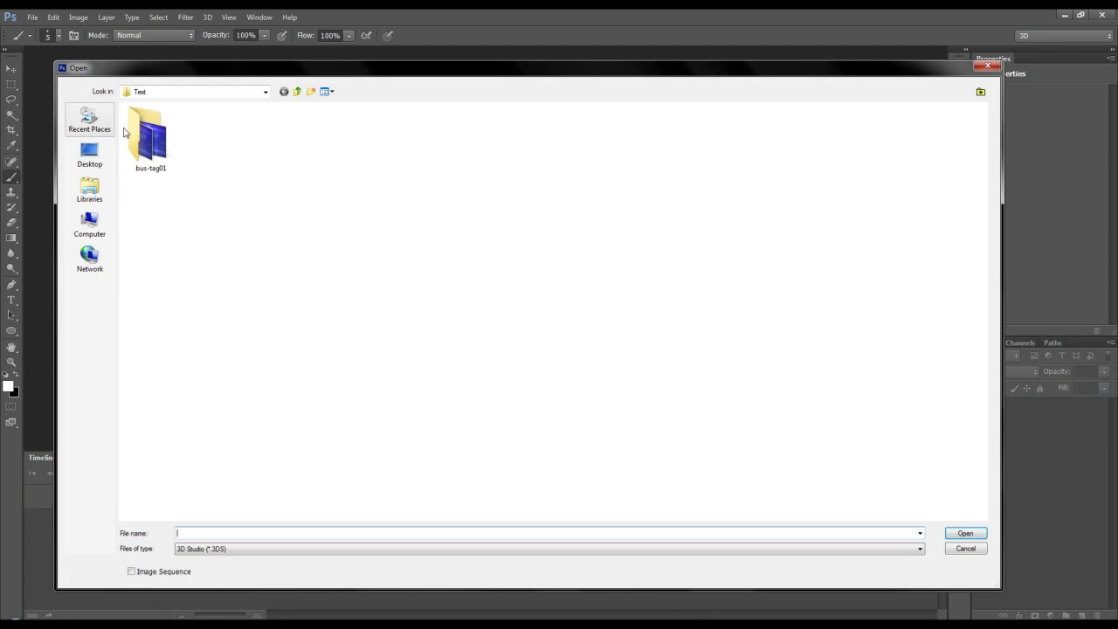
pyautogui.click(89, 223)
pyautogui.doubleClick(578, 132)
pyautogui.doubleClick(239, 133)
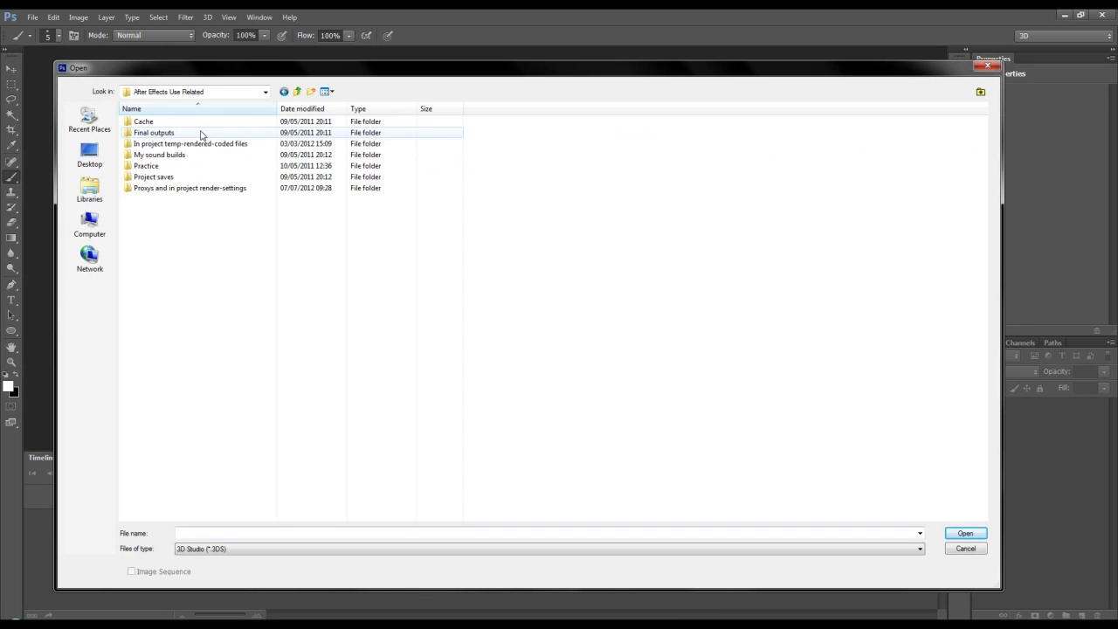
pyautogui.doubleClick(200, 135)
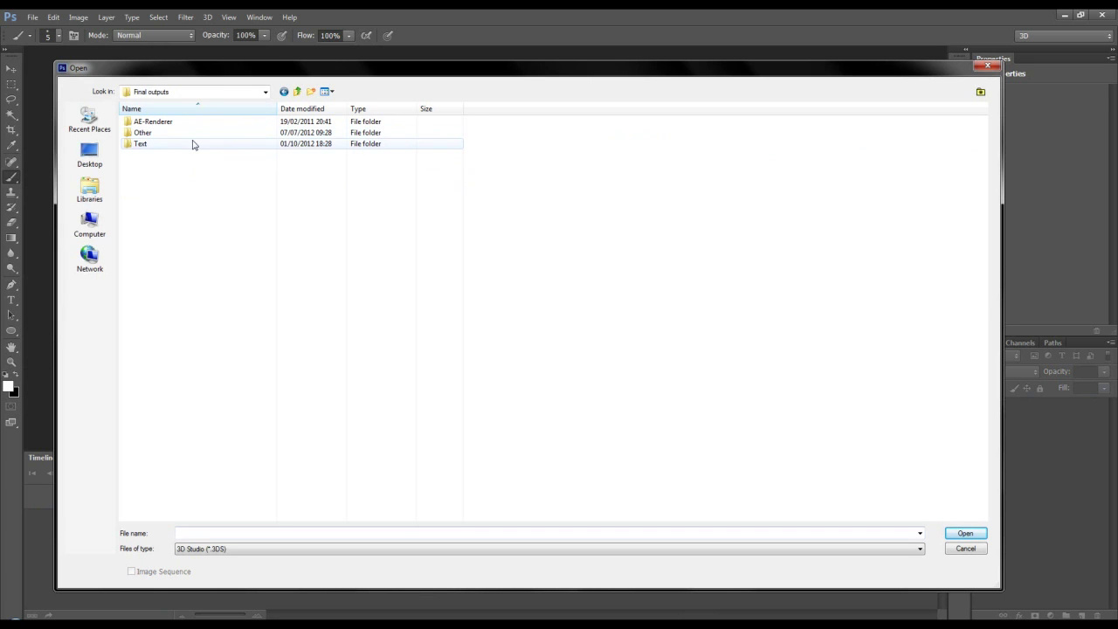
pyautogui.doubleClick(193, 143)
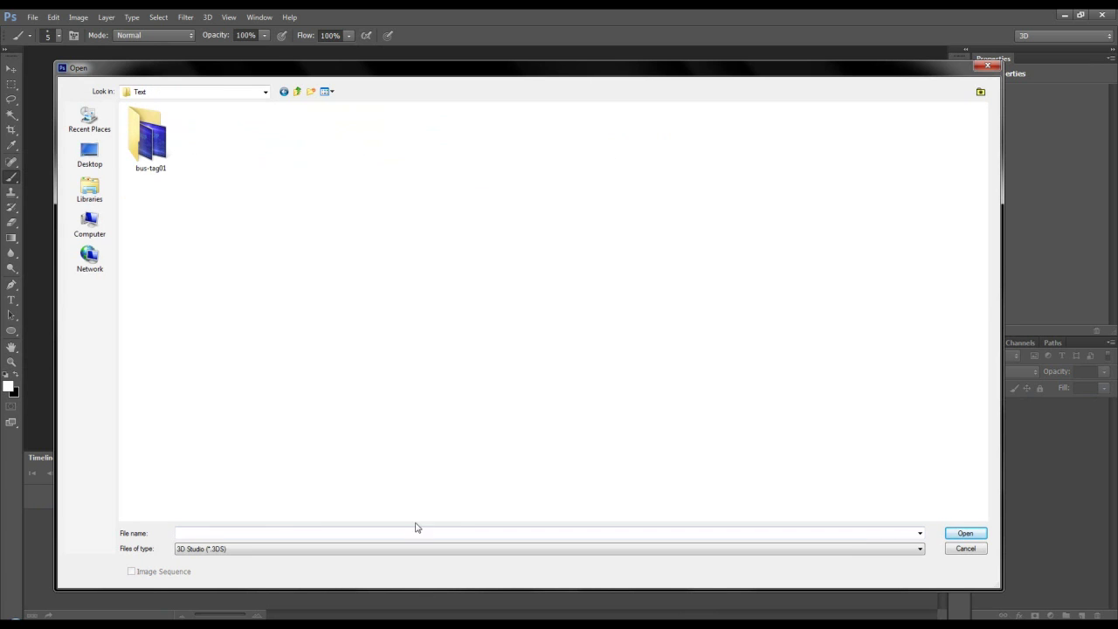
# Step: Set Files of type to All Formats so the .mov clips appear
pyautogui.click(378, 550)
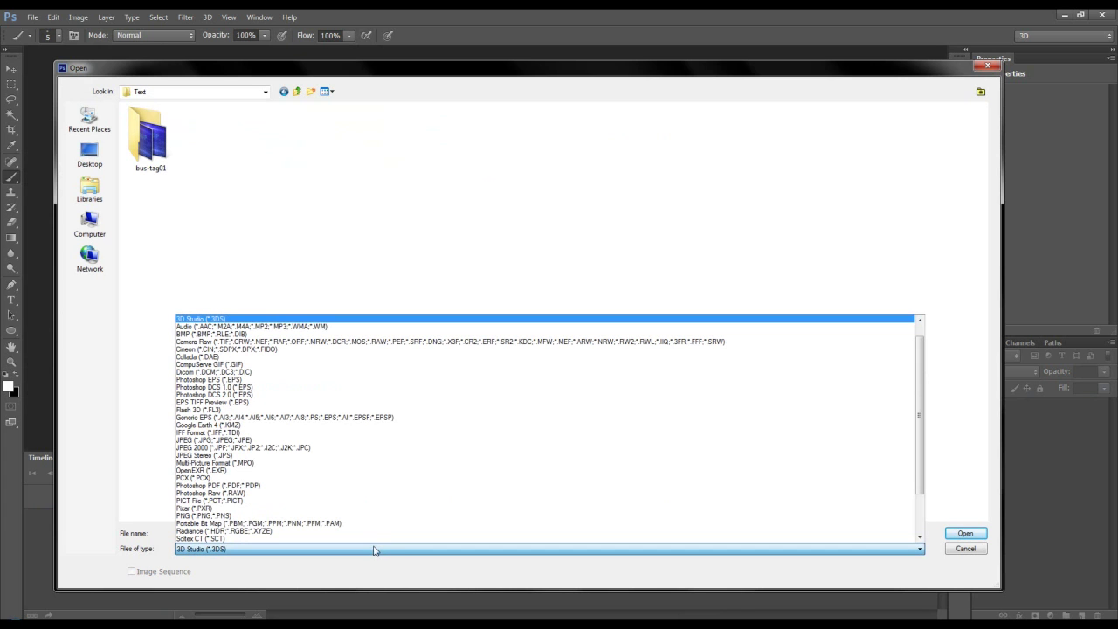
pyautogui.scroll(-3, 376, 529)
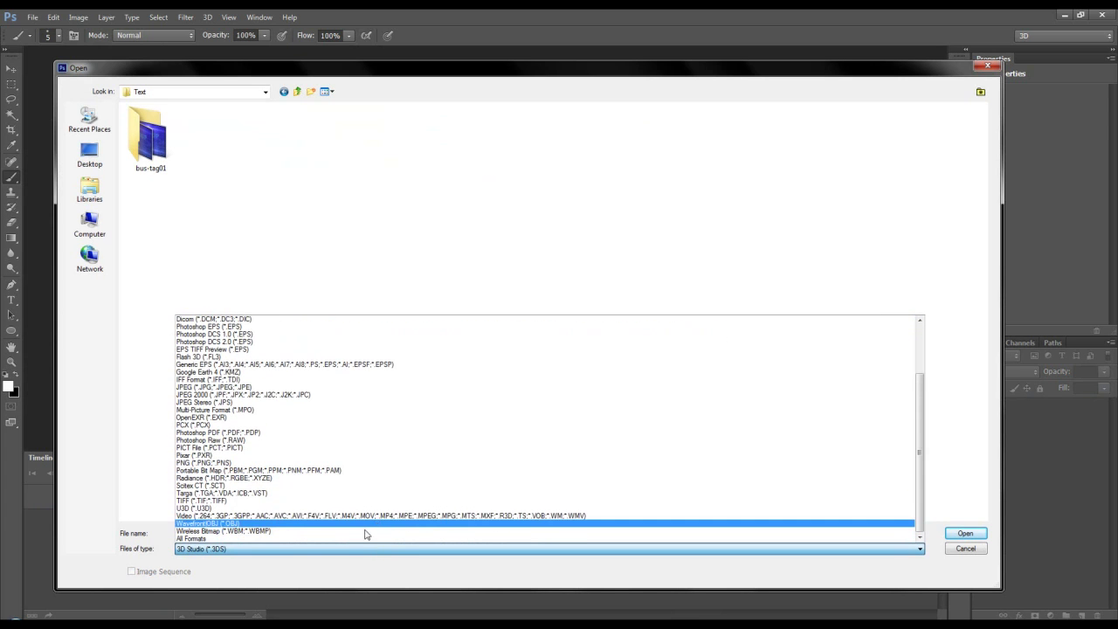
pyautogui.click(346, 541)
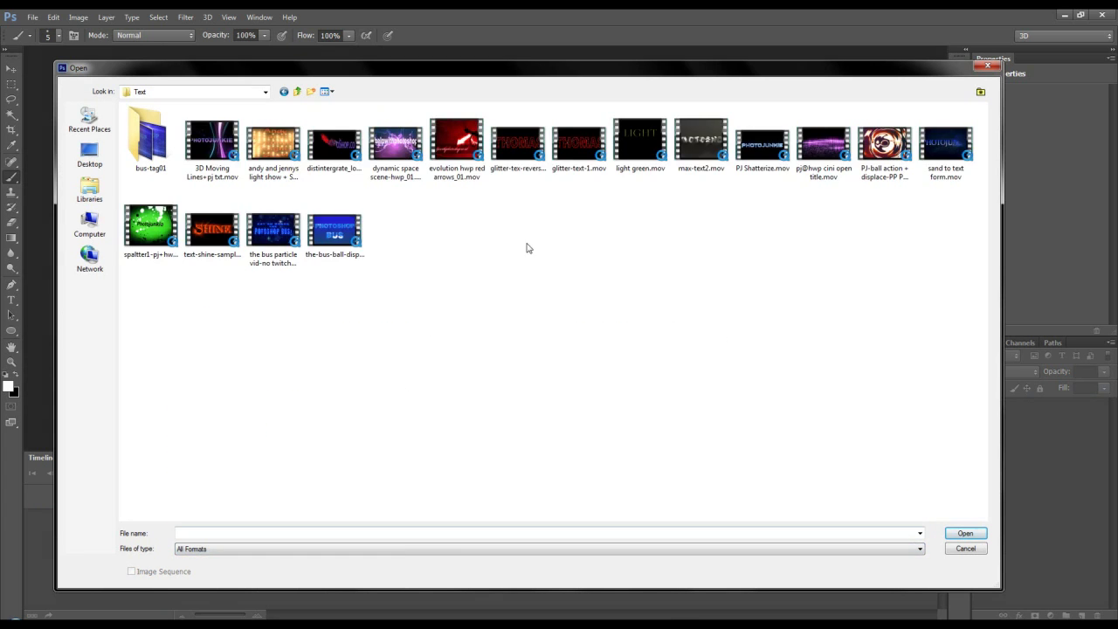
# Step: Open max-text2.mov directly as a video document and scrub the timeline to preview it
pyautogui.click(684, 150)
pyautogui.doubleClick(684, 151)
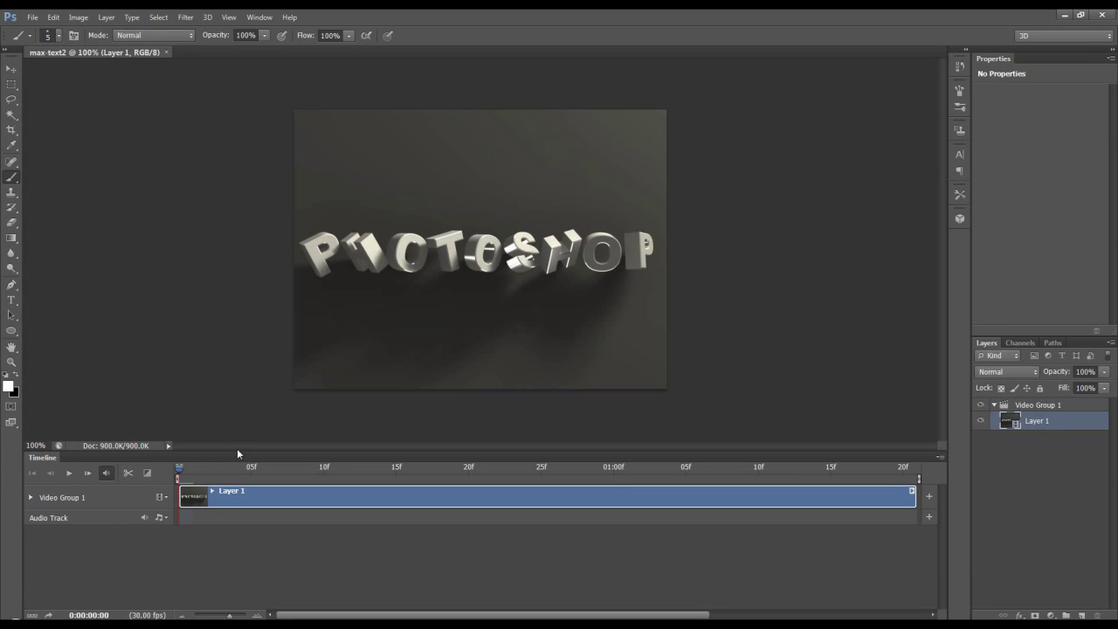
pyautogui.moveTo(240, 475); pyautogui.dragTo(446, 472)
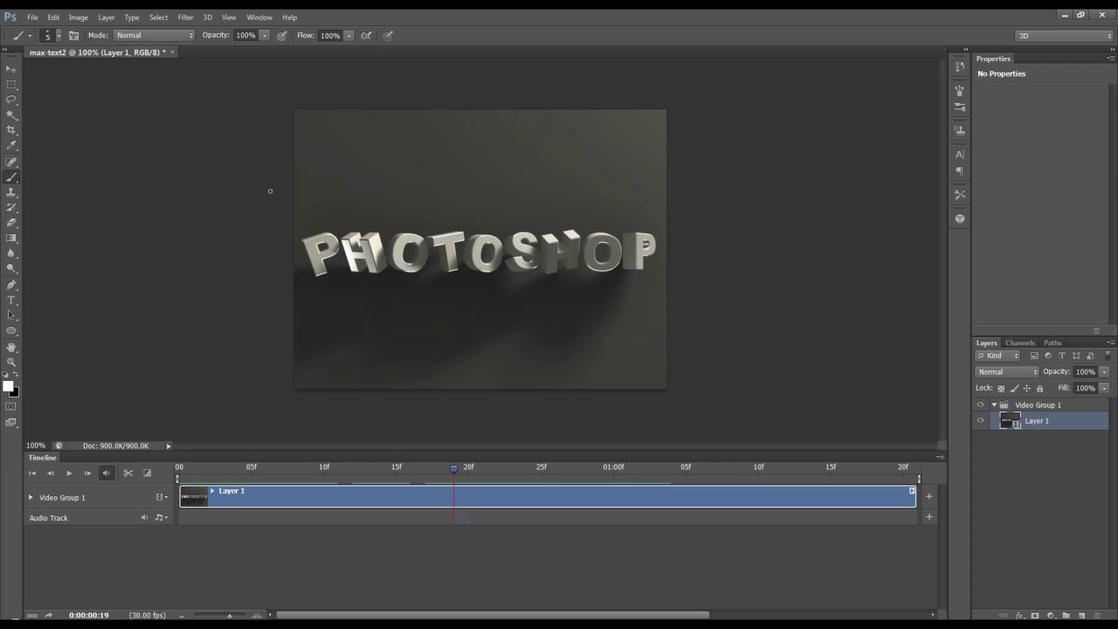
# Step: Crop the top and bottom of the canvas in to a narrow strip around the PHOTOSHOP text
pyautogui.click(11, 129)
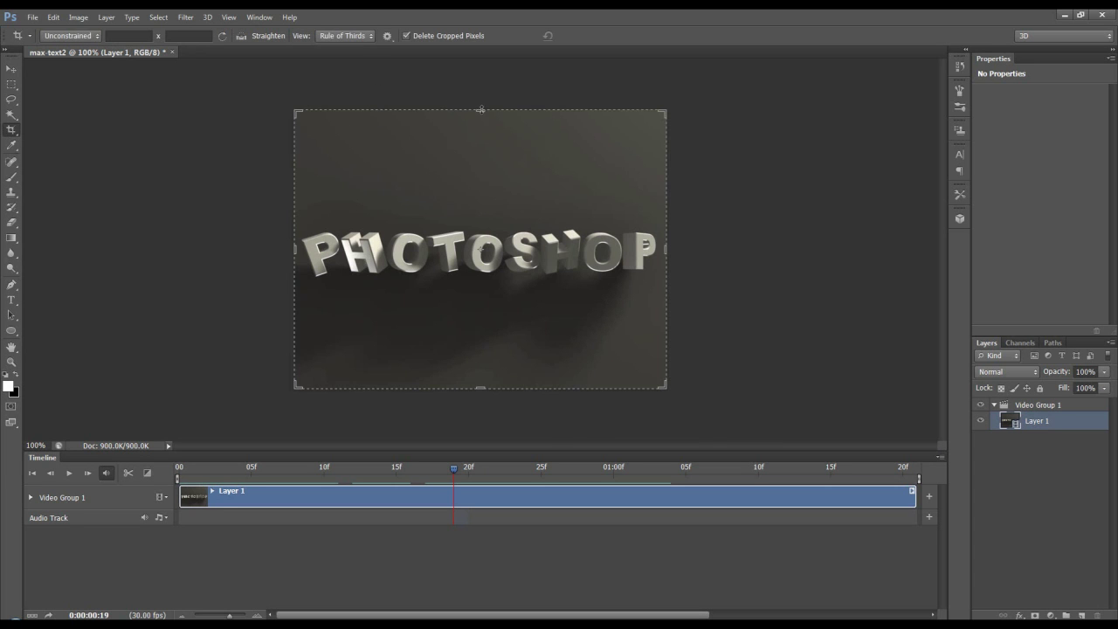
pyautogui.moveTo(481, 110); pyautogui.dragTo(482, 164)
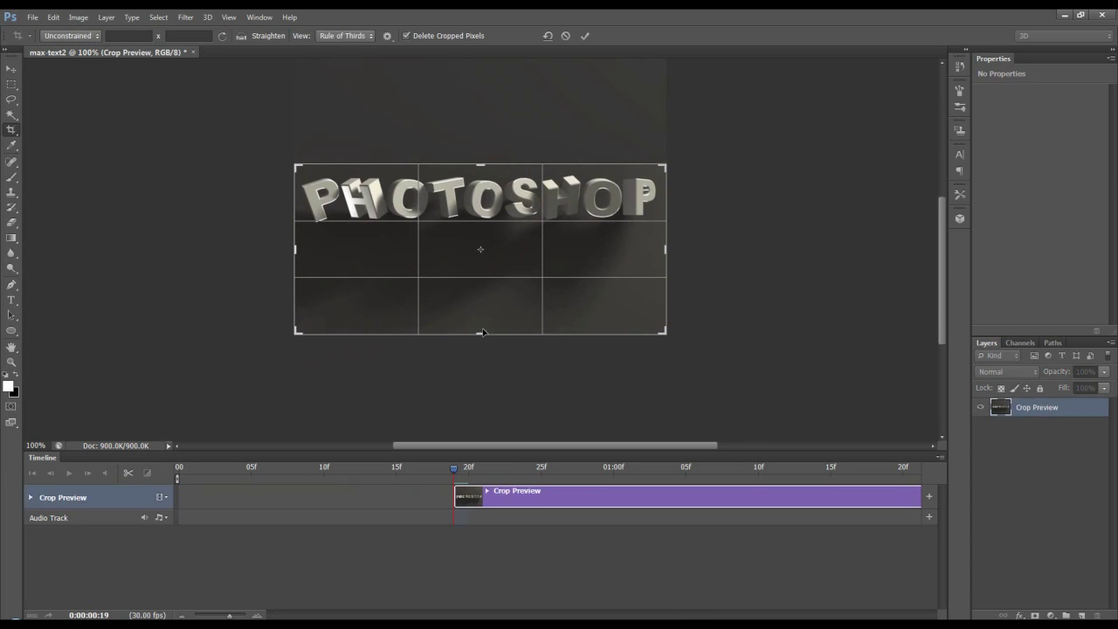
pyautogui.moveTo(481, 329); pyautogui.dragTo(481, 234)
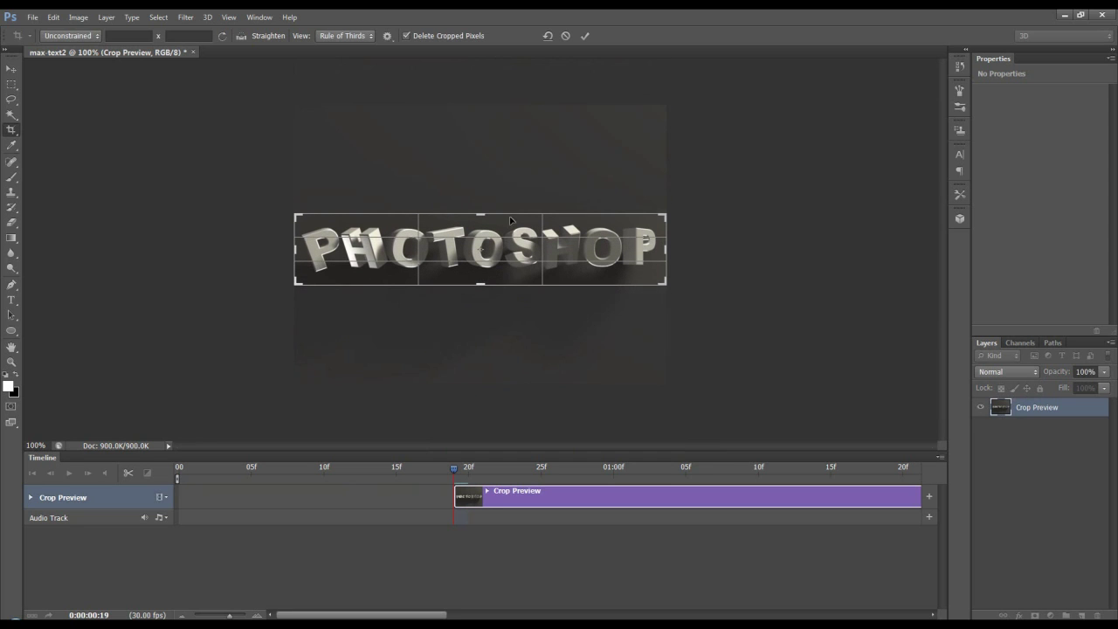
pyautogui.click(584, 36)
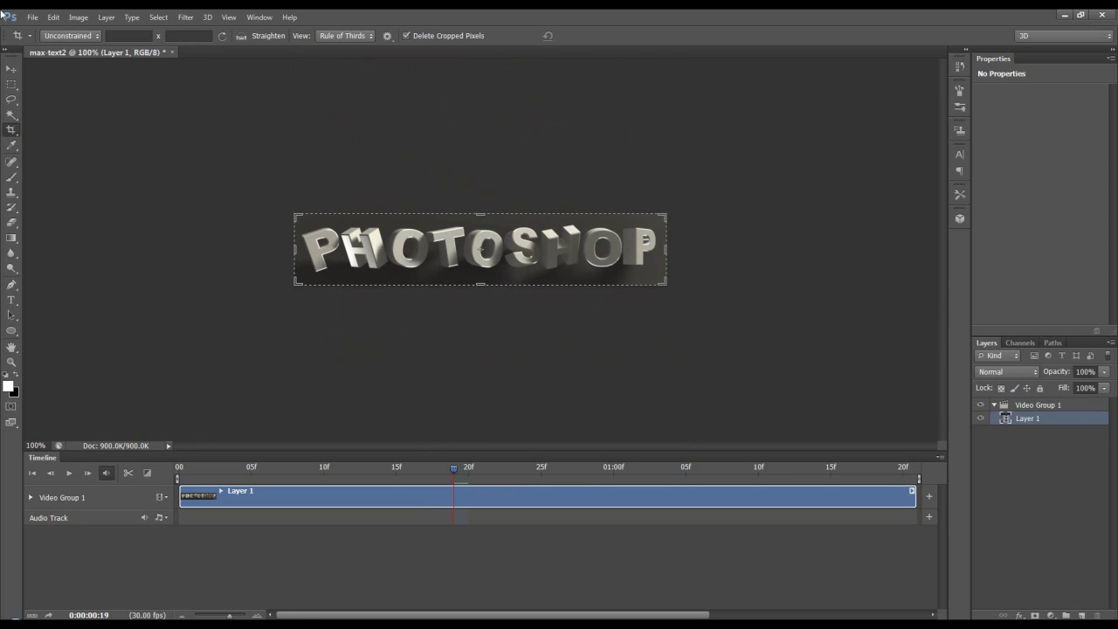
pyautogui.click(11, 68)
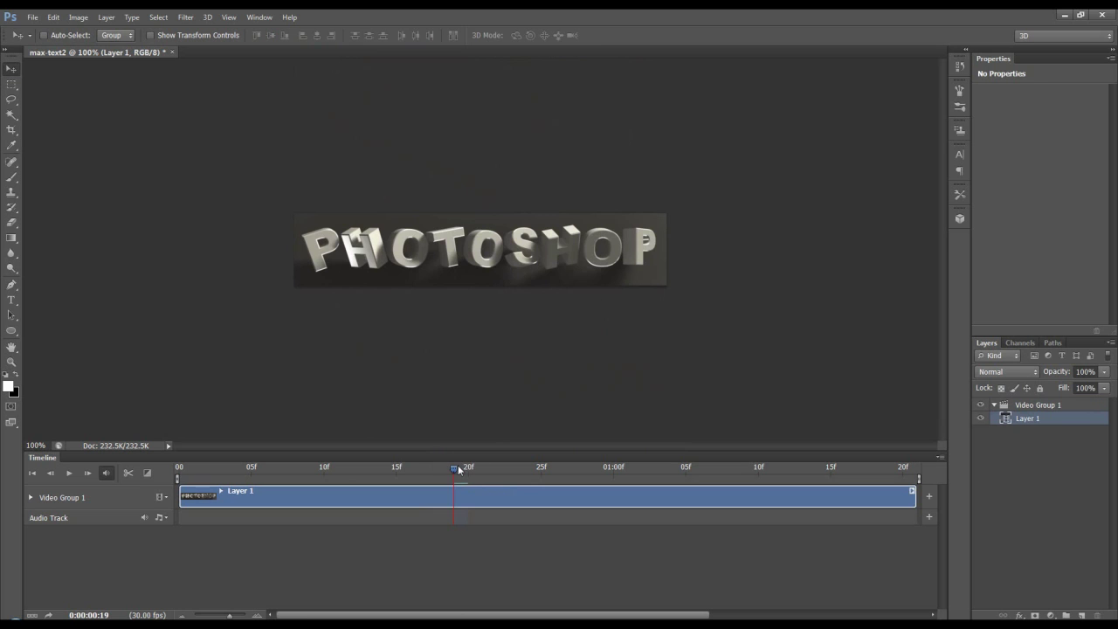
# Step: Move the playhead back to frame 9 and open the Save for Web dialog
pyautogui.moveTo(458, 470); pyautogui.dragTo(308, 470)
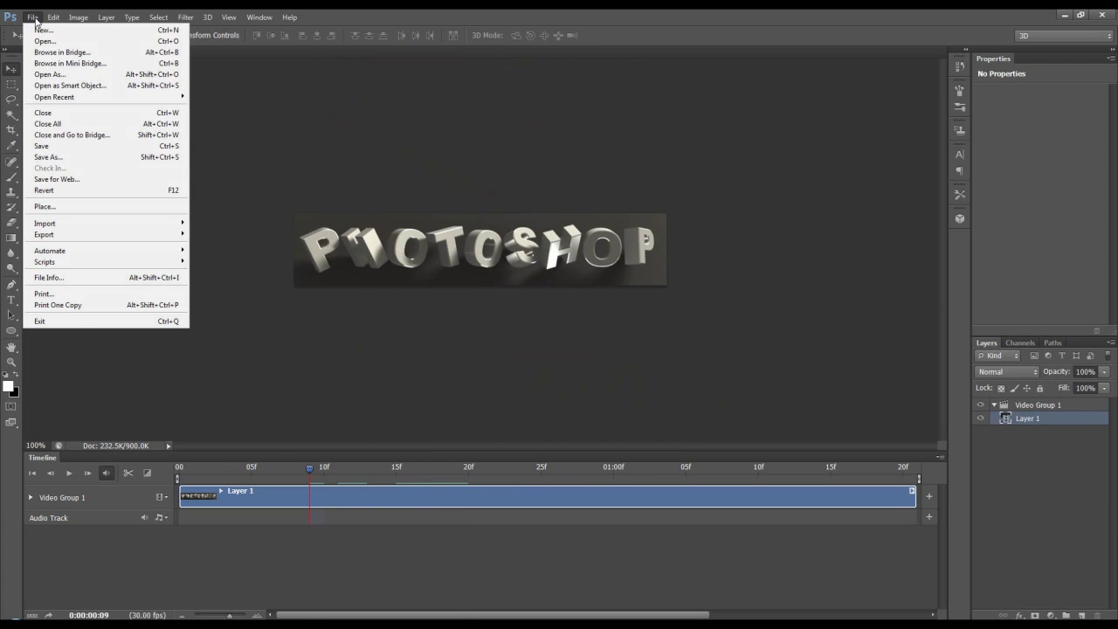
pyautogui.click(70, 179)
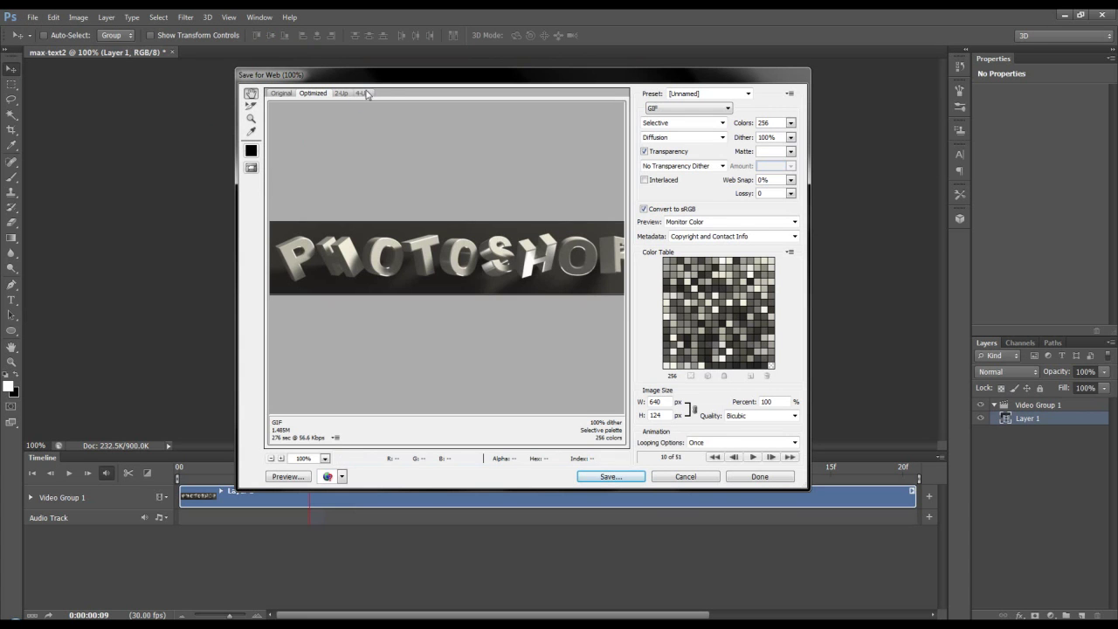
pyautogui.moveTo(396, 78); pyautogui.dragTo(278, 51)
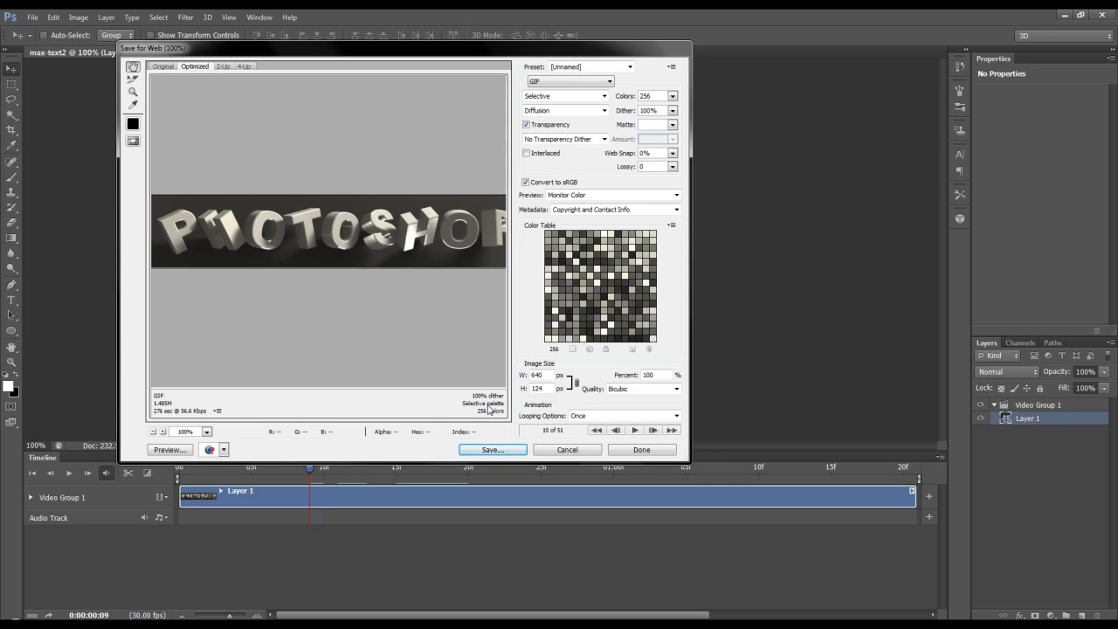
pyautogui.moveTo(511, 51); pyautogui.dragTo(565, 52)
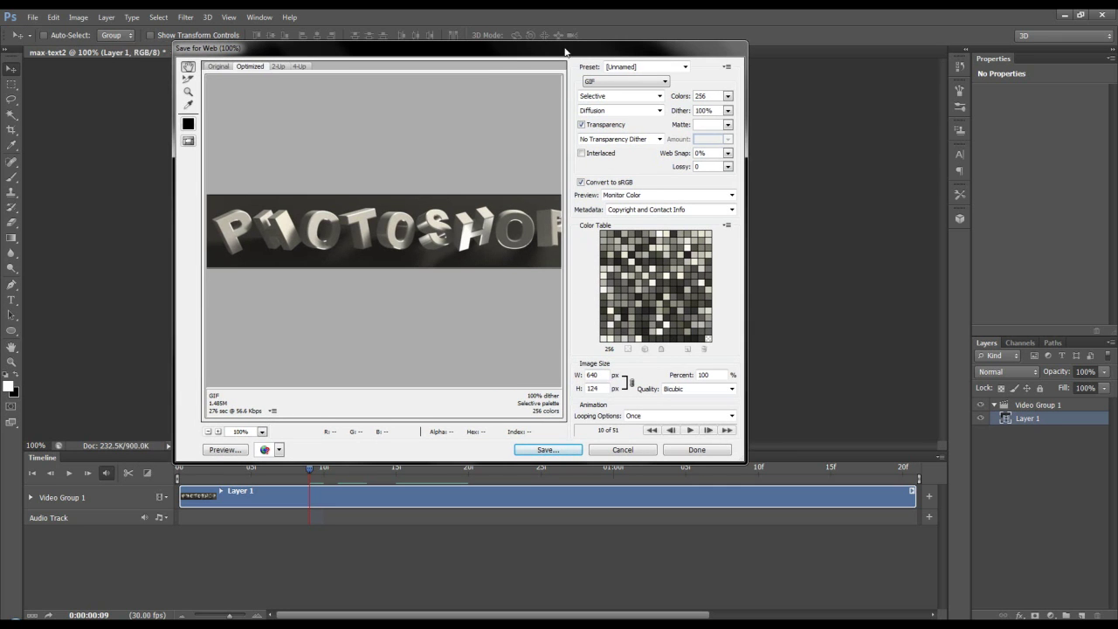
# Step: Try a custom loop count of 5 with a preview play, then set looping back to Forever
pyautogui.click(675, 416)
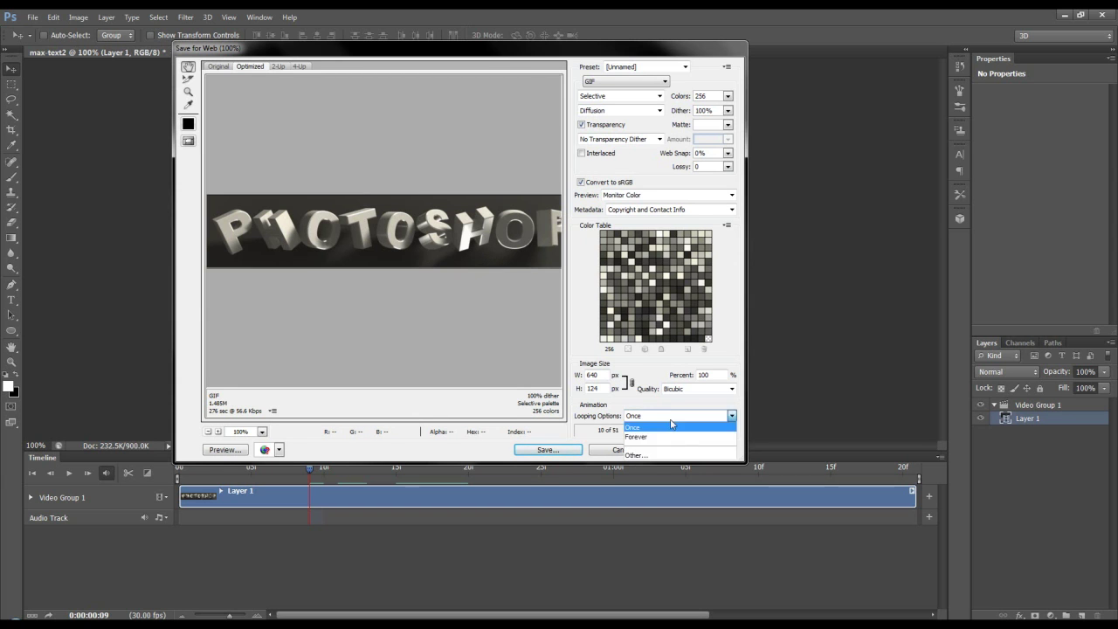
pyautogui.click(671, 436)
pyautogui.click(683, 417)
pyautogui.click(673, 455)
pyautogui.moveTo(546, 206); pyautogui.dragTo(496, 211)
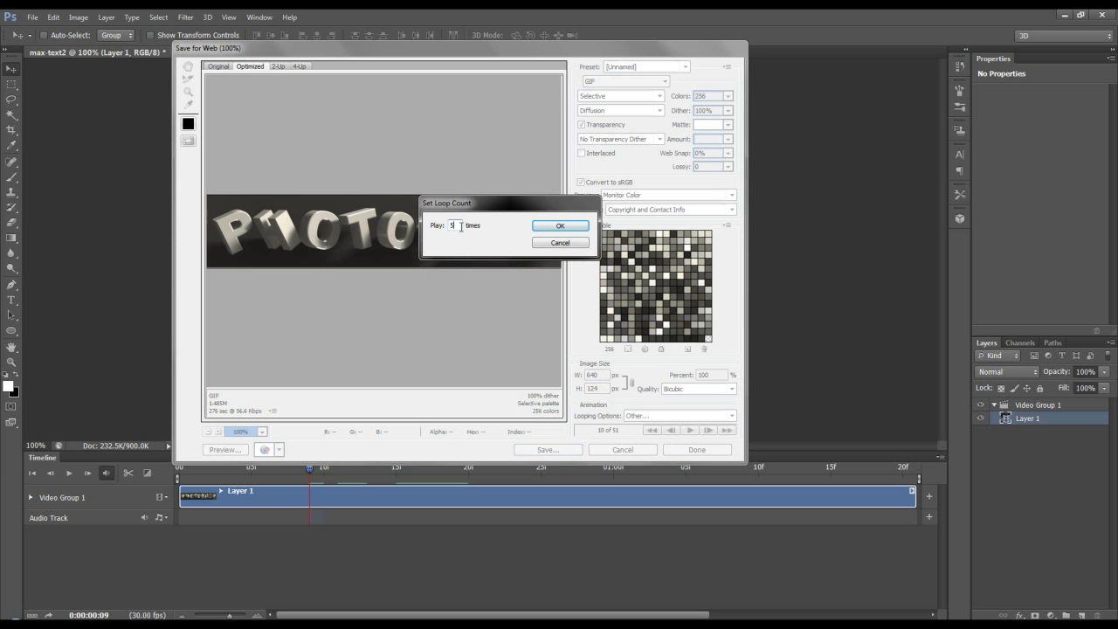
pyautogui.write('5')
pyautogui.click(560, 226)
pyautogui.click(690, 430)
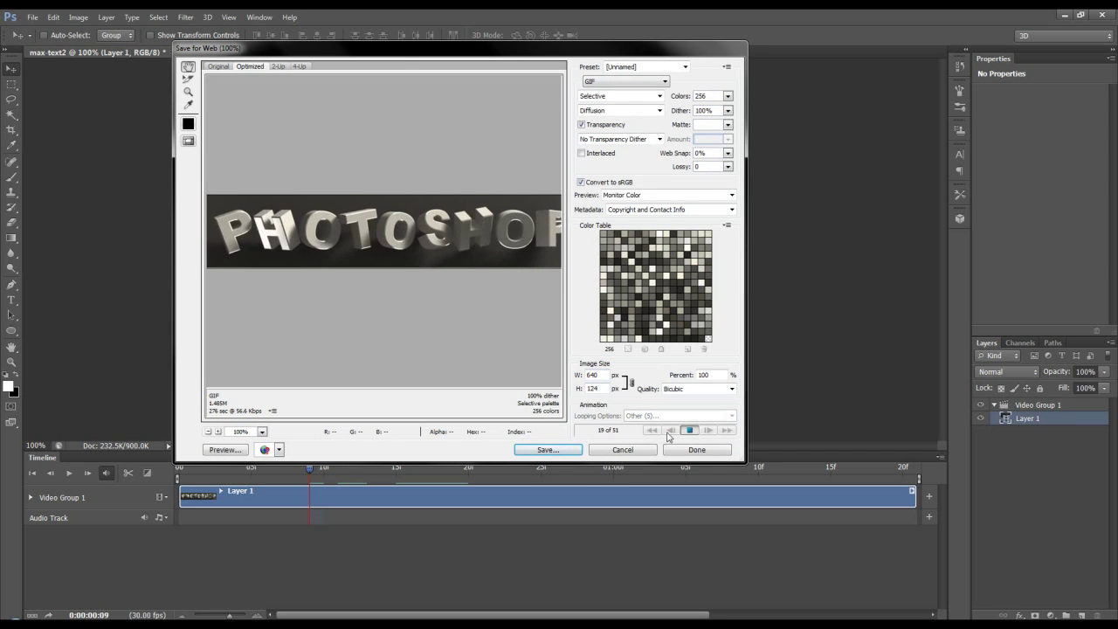
pyautogui.click(690, 430)
pyautogui.click(677, 416)
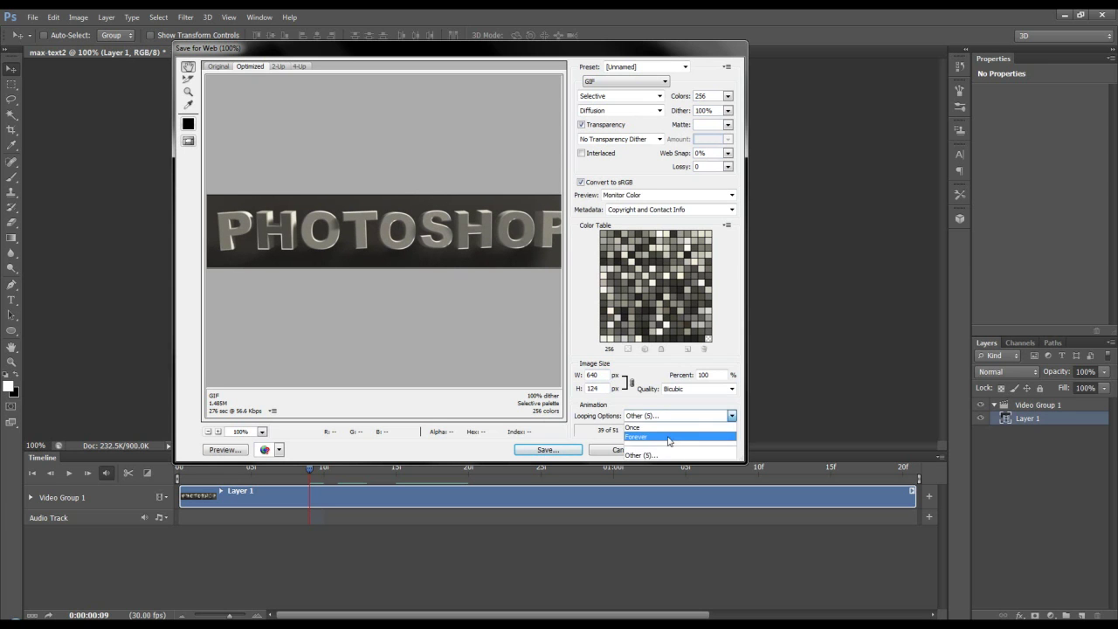
pyautogui.click(670, 438)
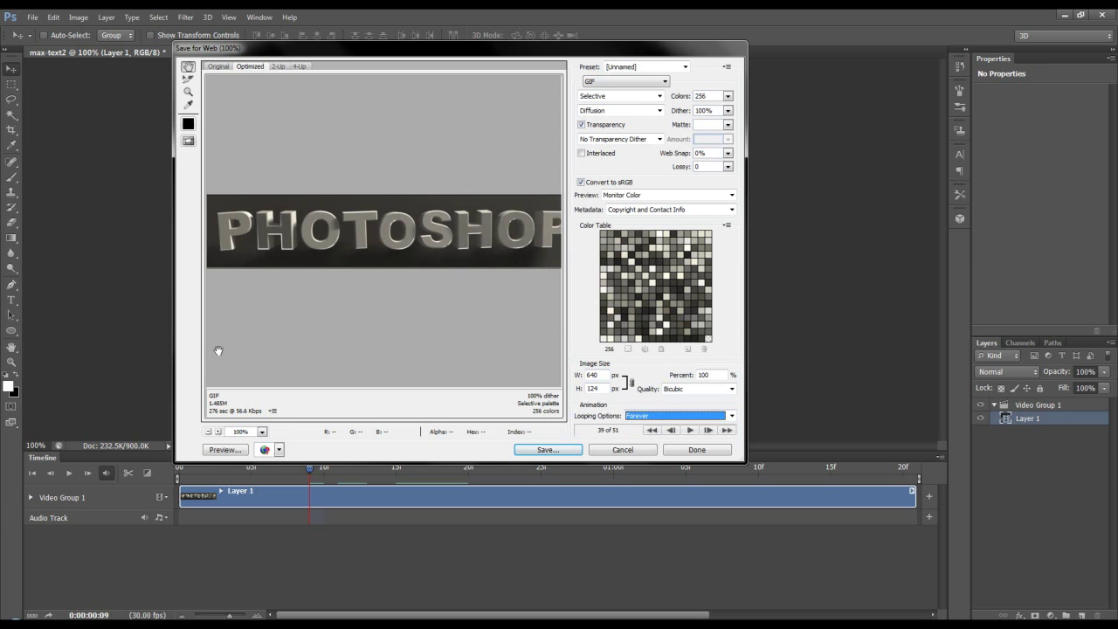
# Step: Zoom the export preview to 200%, then back to 100%
pyautogui.click(263, 431)
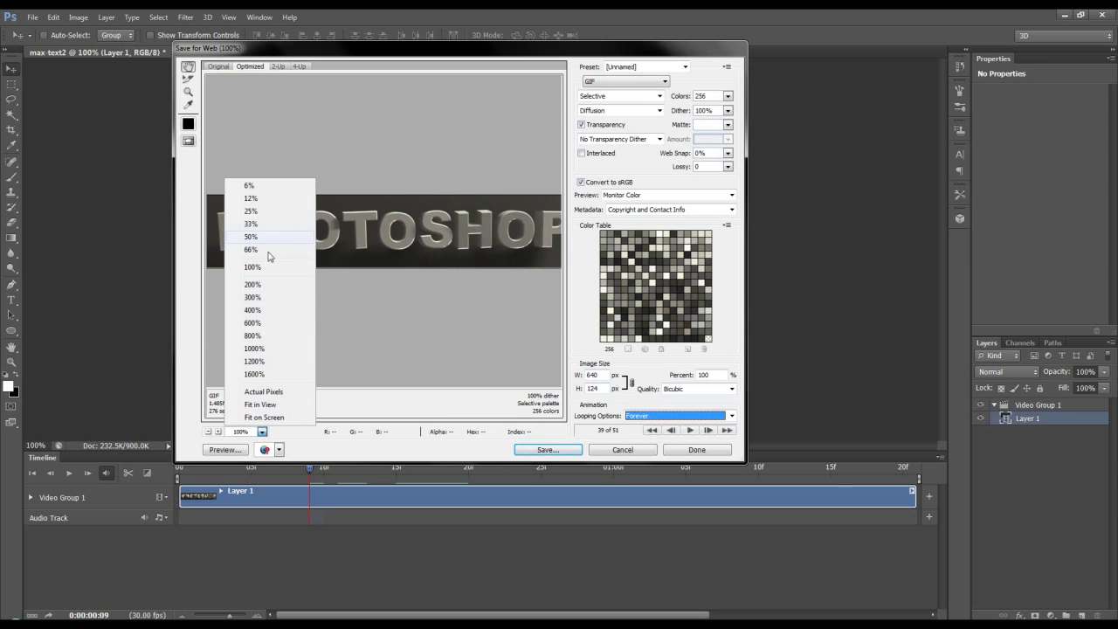
pyautogui.click(260, 288)
pyautogui.click(263, 432)
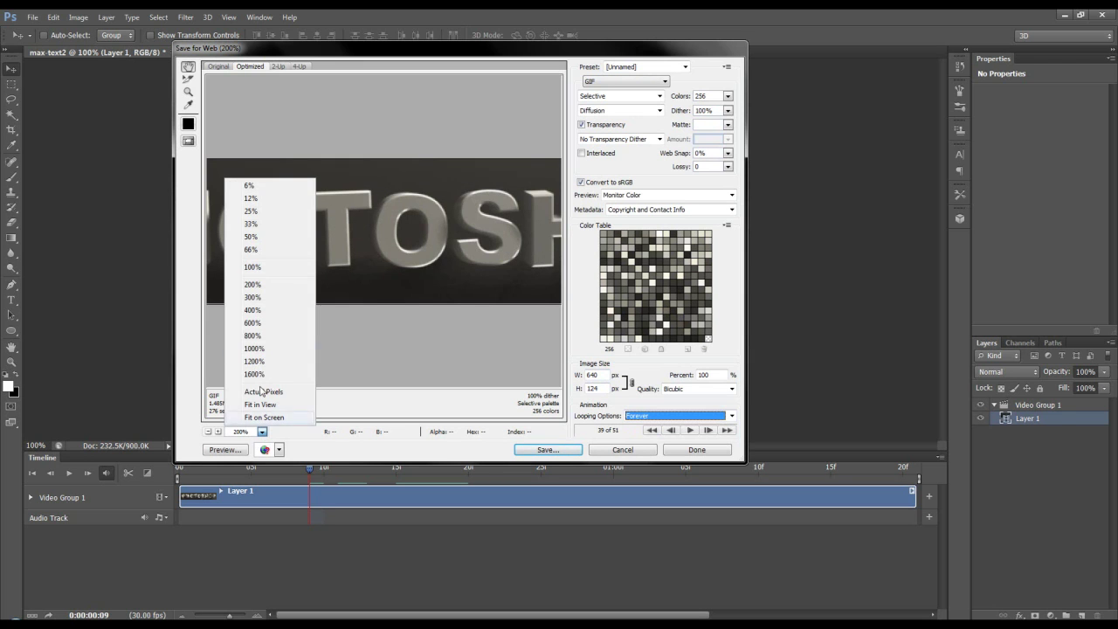
pyautogui.click(272, 269)
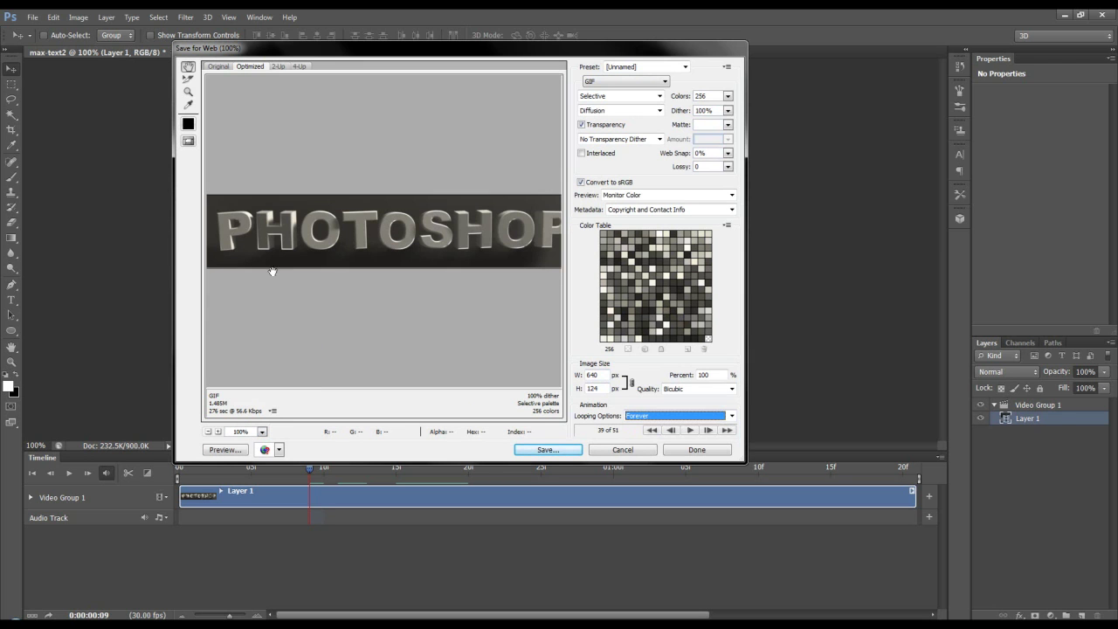
# Step: Optimize the GIF to a 1000 K target file size, giving 54 colours at 996.5K
pyautogui.click(739, 67)
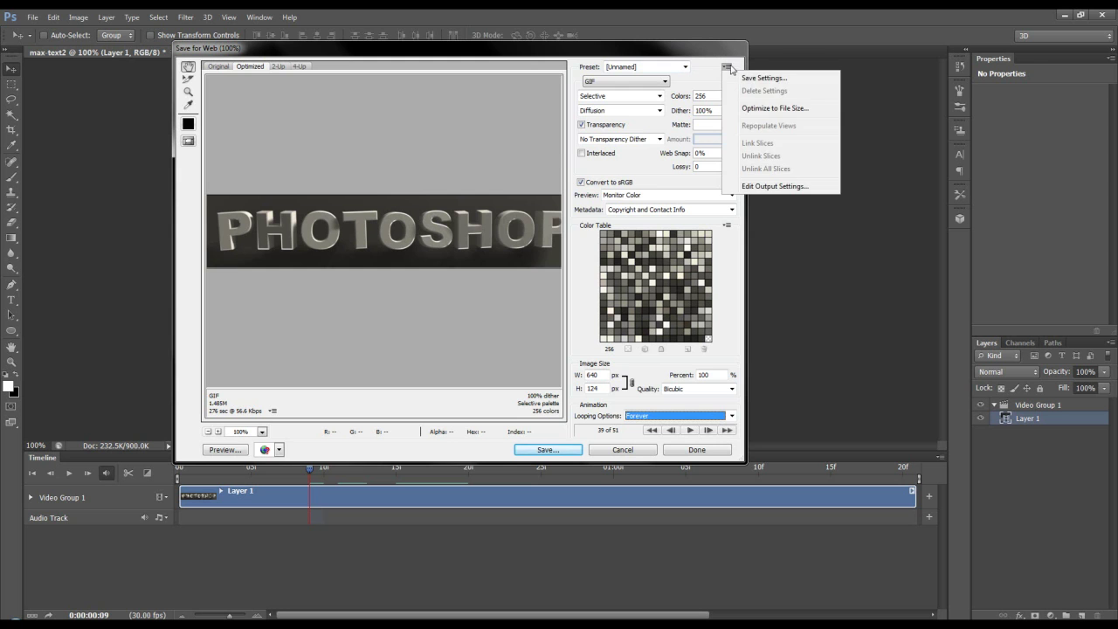
pyautogui.click(768, 109)
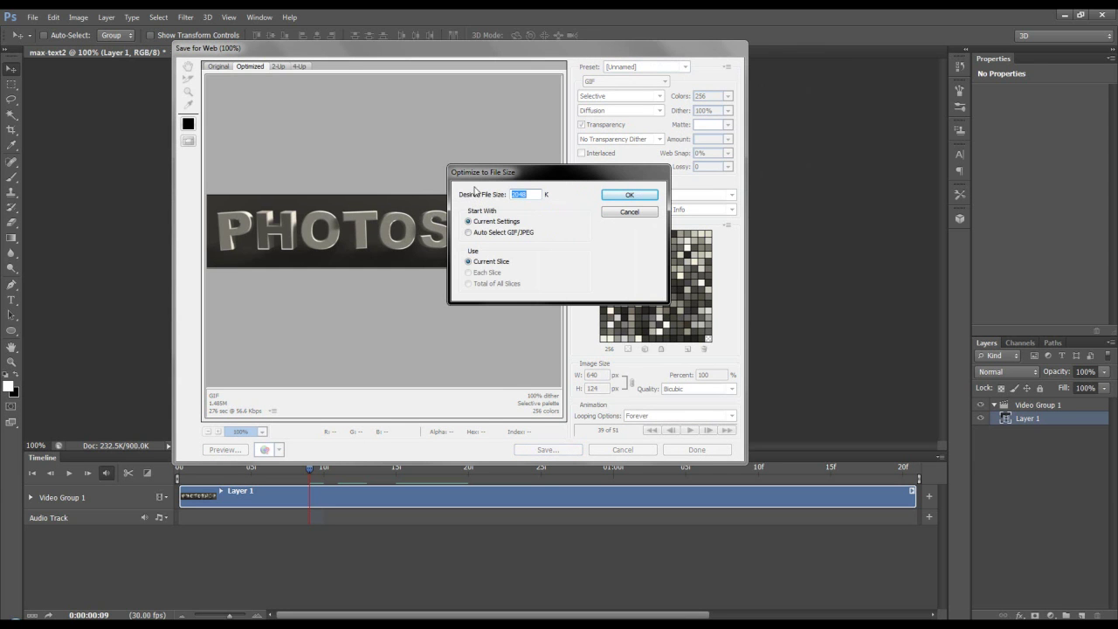
pyautogui.moveTo(548, 180); pyautogui.dragTo(460, 150)
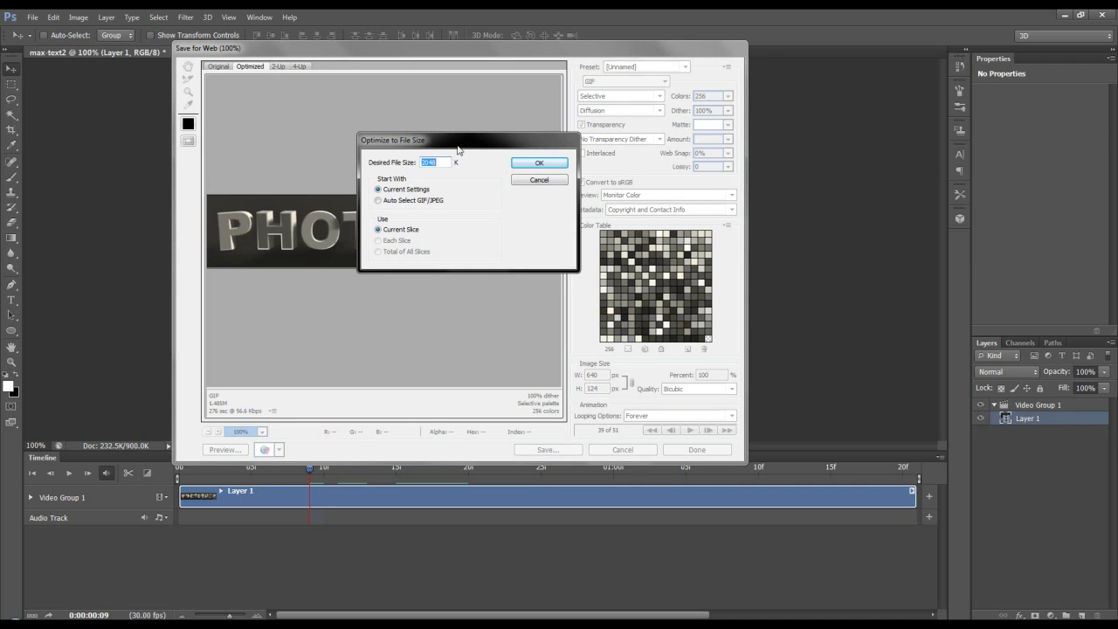
pyautogui.moveTo(460, 141); pyautogui.dragTo(403, 124)
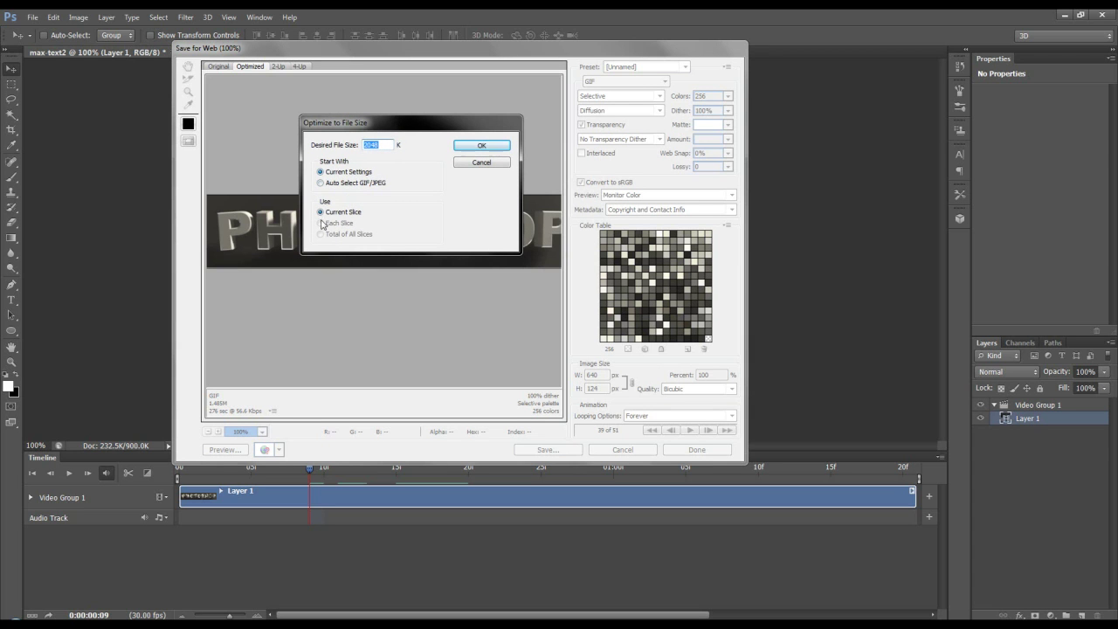
pyautogui.click(499, 145)
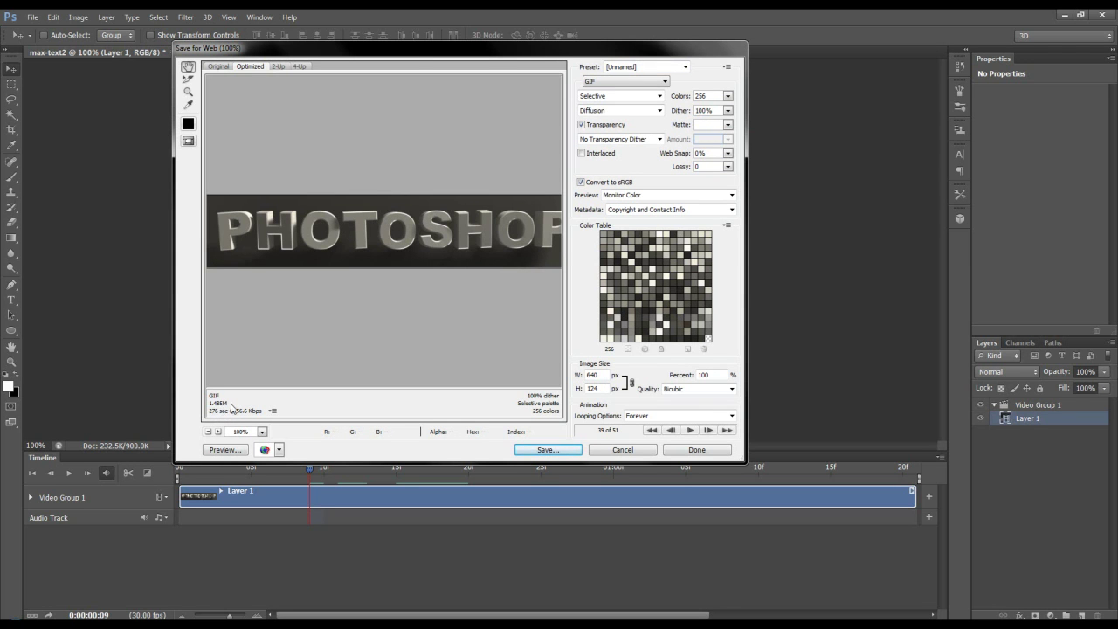
pyautogui.click(726, 68)
pyautogui.click(741, 111)
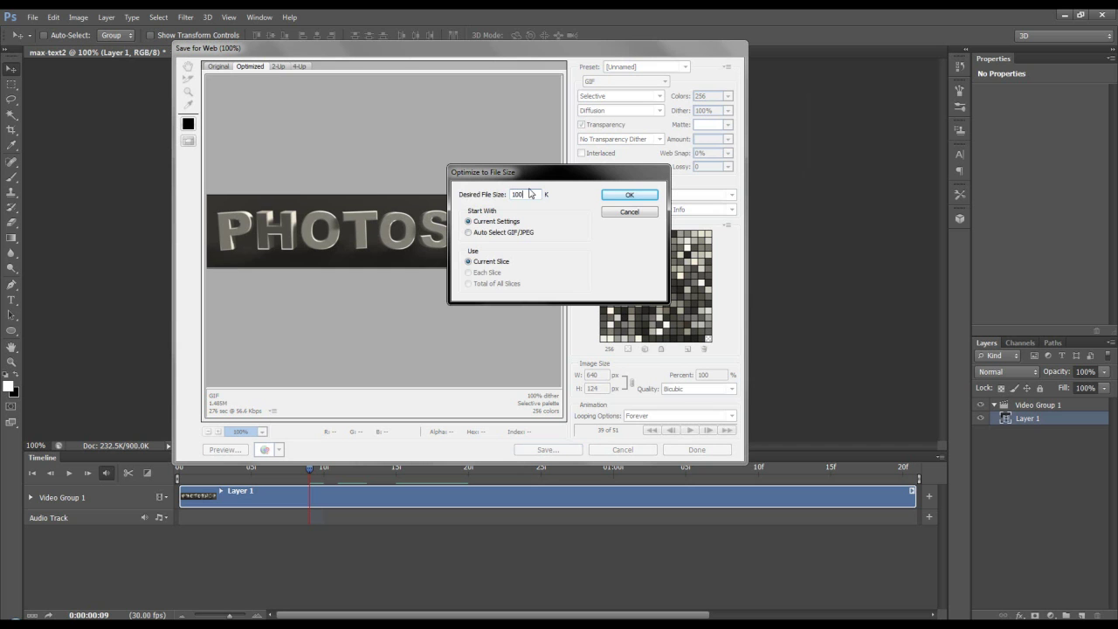
pyautogui.write('1000')
pyautogui.click(638, 195)
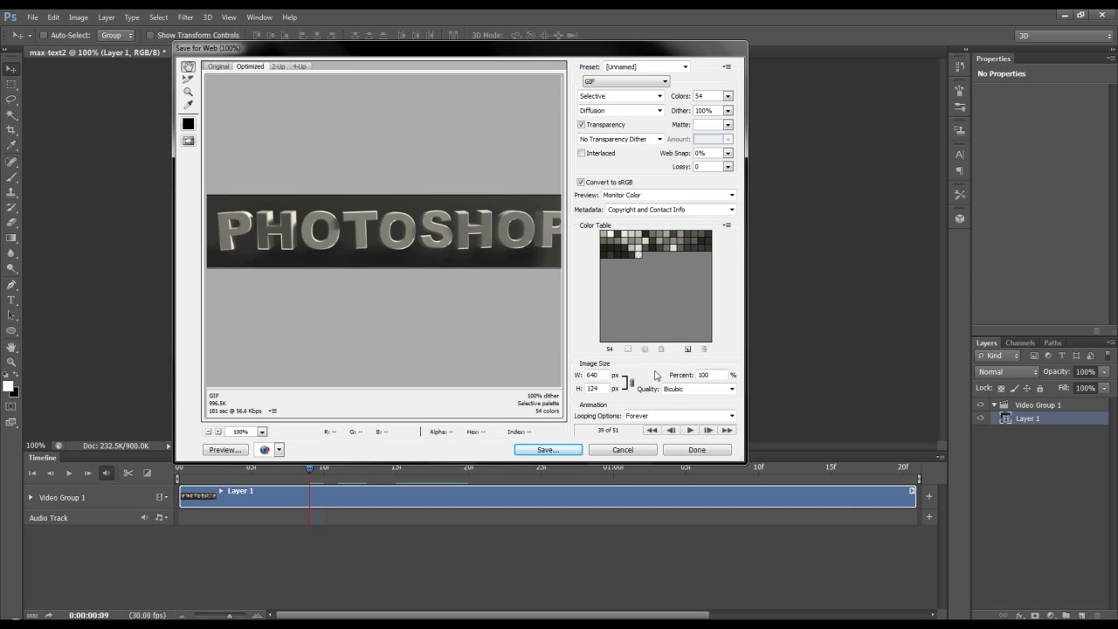
# Step: Try GIF palettes of 2, 8 and 16 colours, then settle on 32 colours
pyautogui.click(728, 96)
pyautogui.click(710, 106)
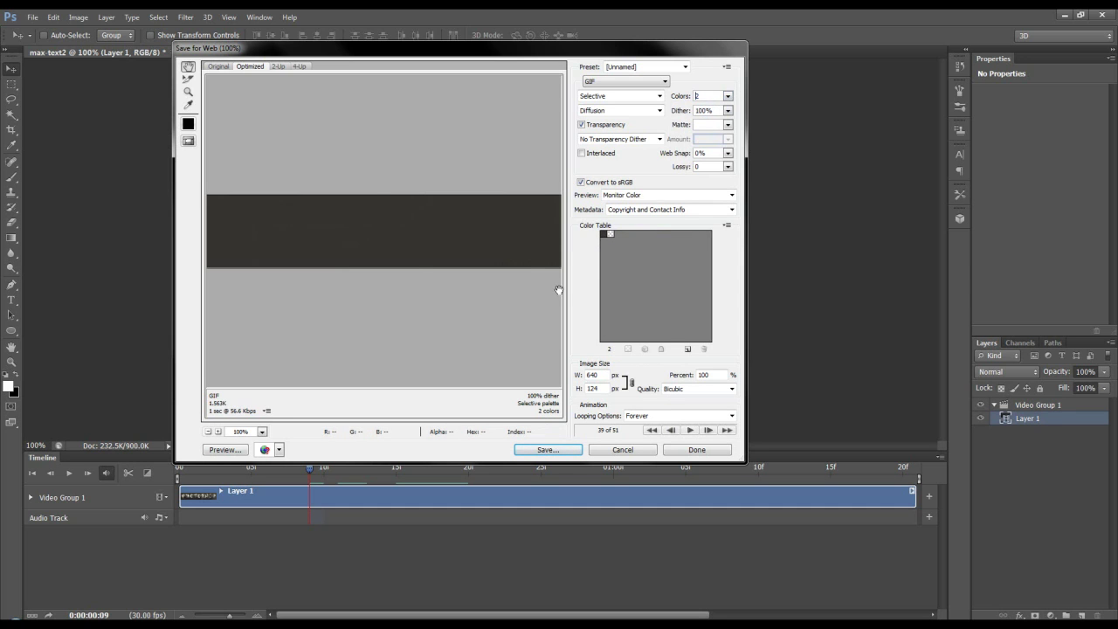
pyautogui.click(728, 96)
pyautogui.click(709, 130)
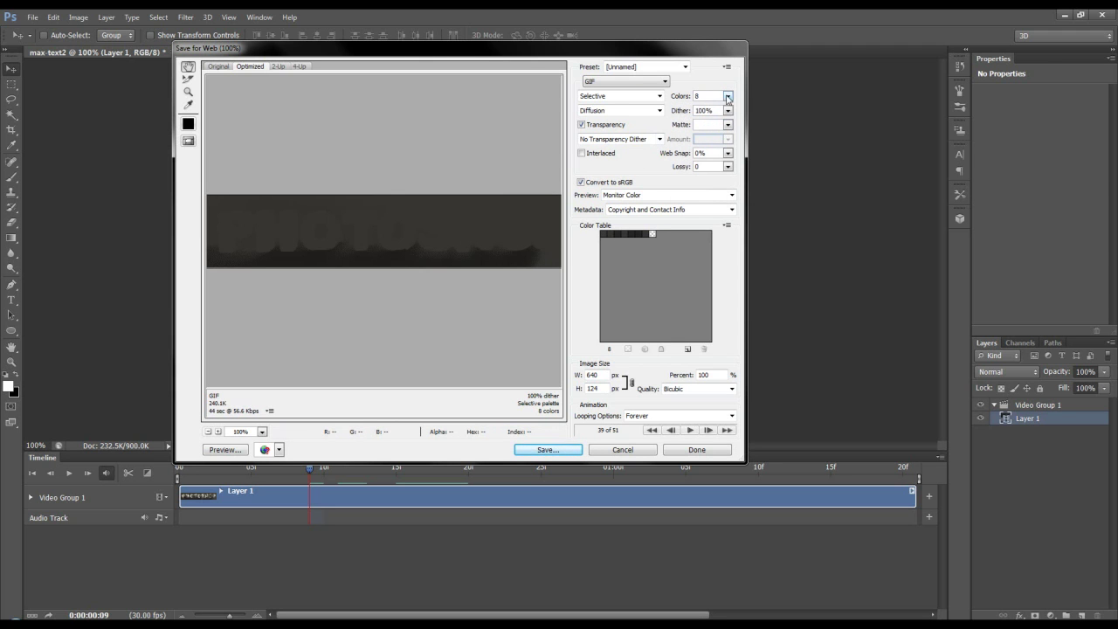
pyautogui.click(728, 96)
pyautogui.click(706, 142)
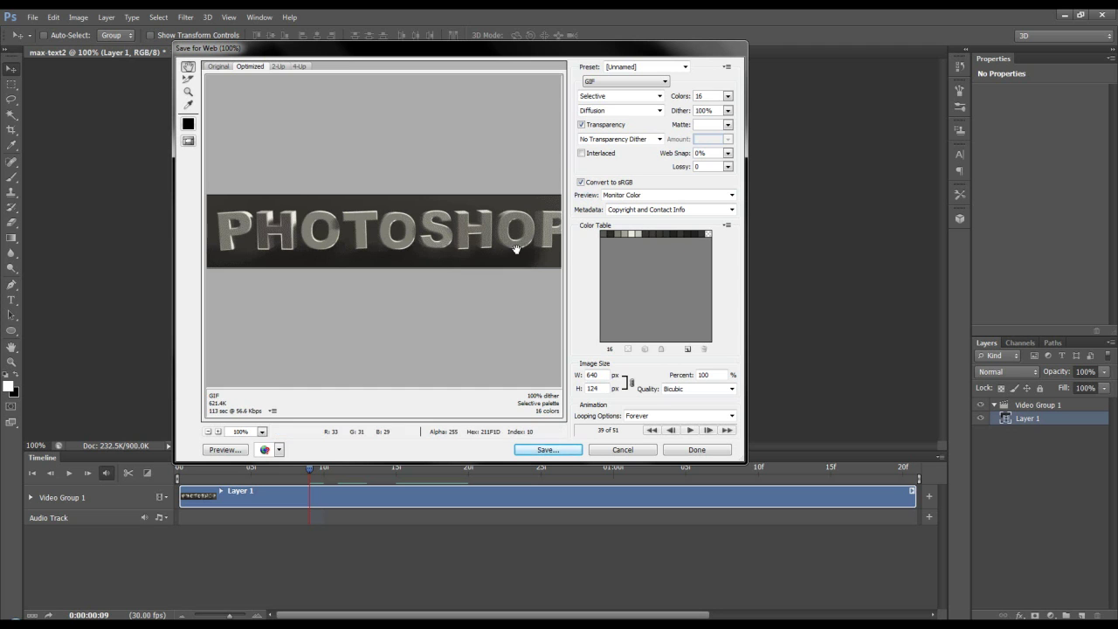
pyautogui.click(727, 96)
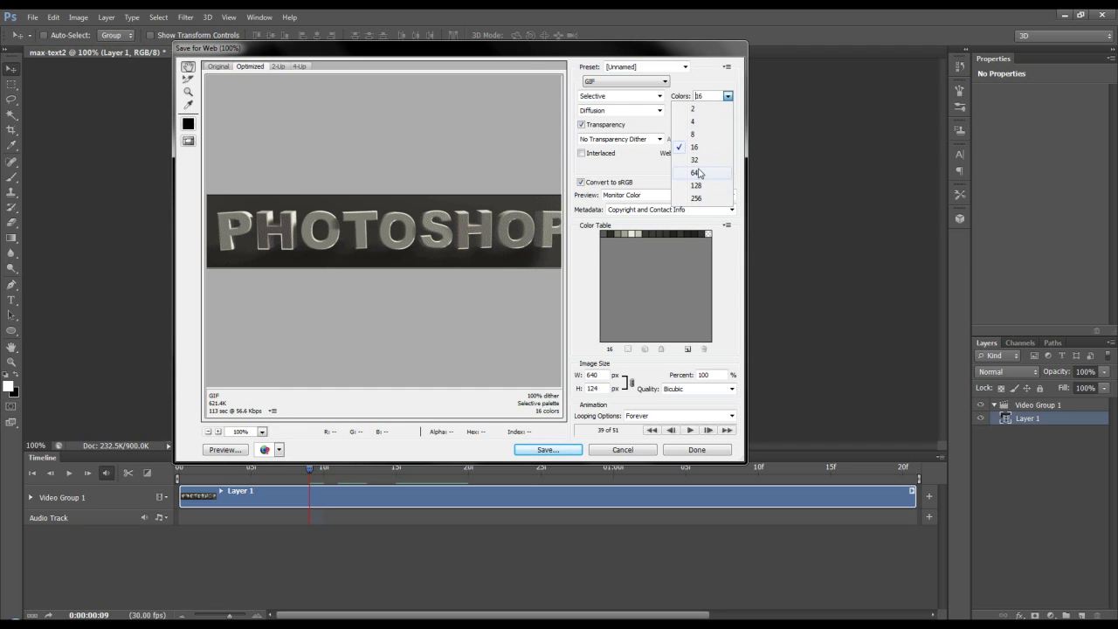
pyautogui.click(696, 160)
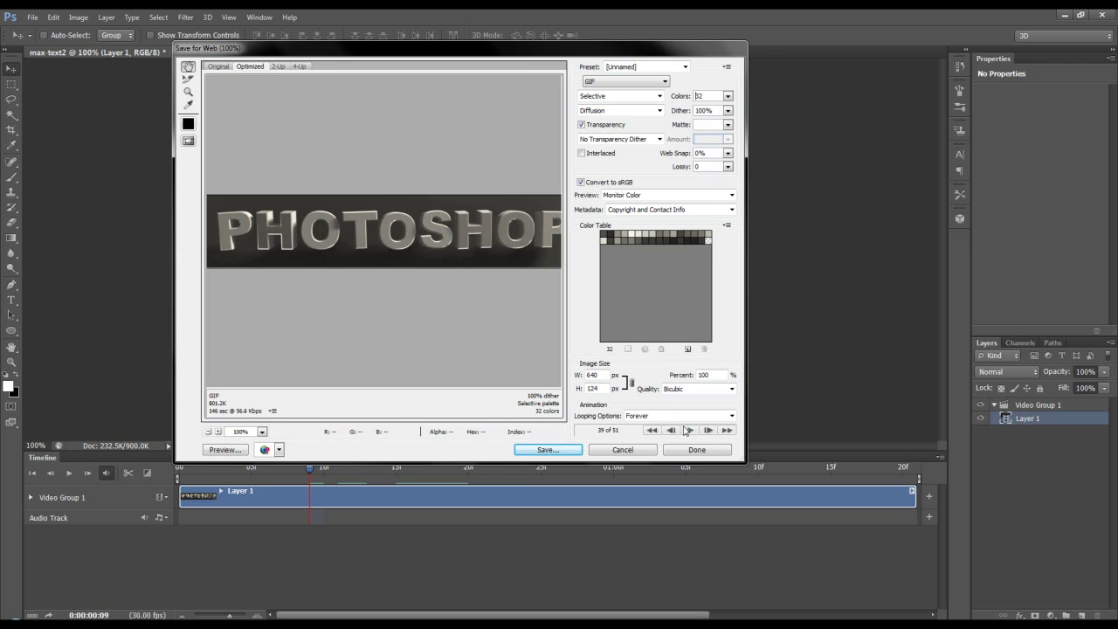
# Step: Play the animation preview and keep Selective as the colour reduction method
pyautogui.click(690, 430)
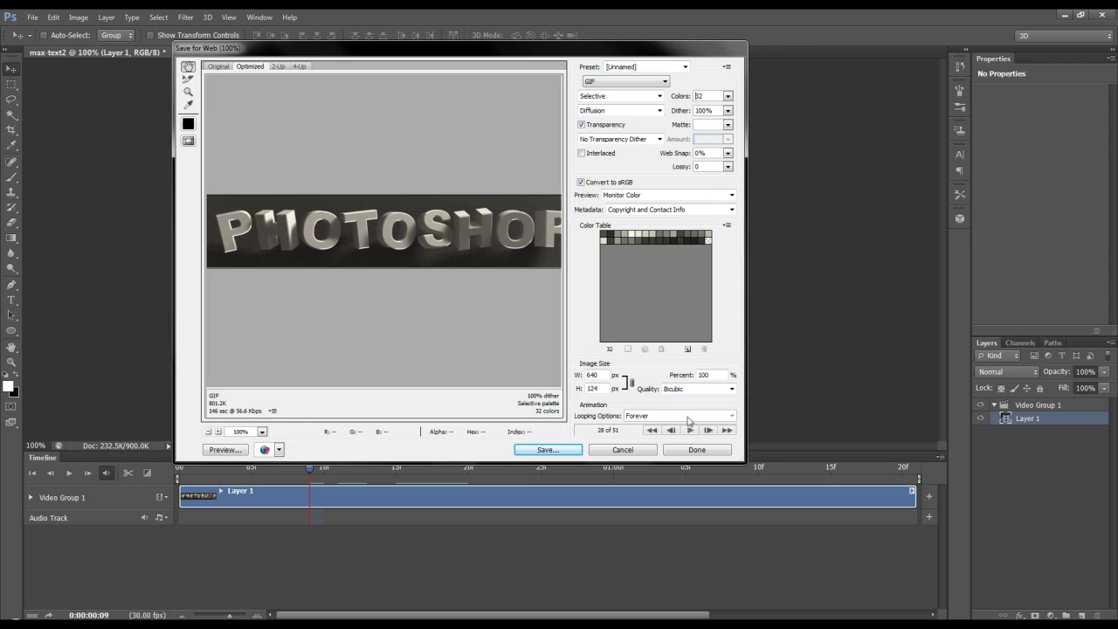
pyautogui.click(652, 97)
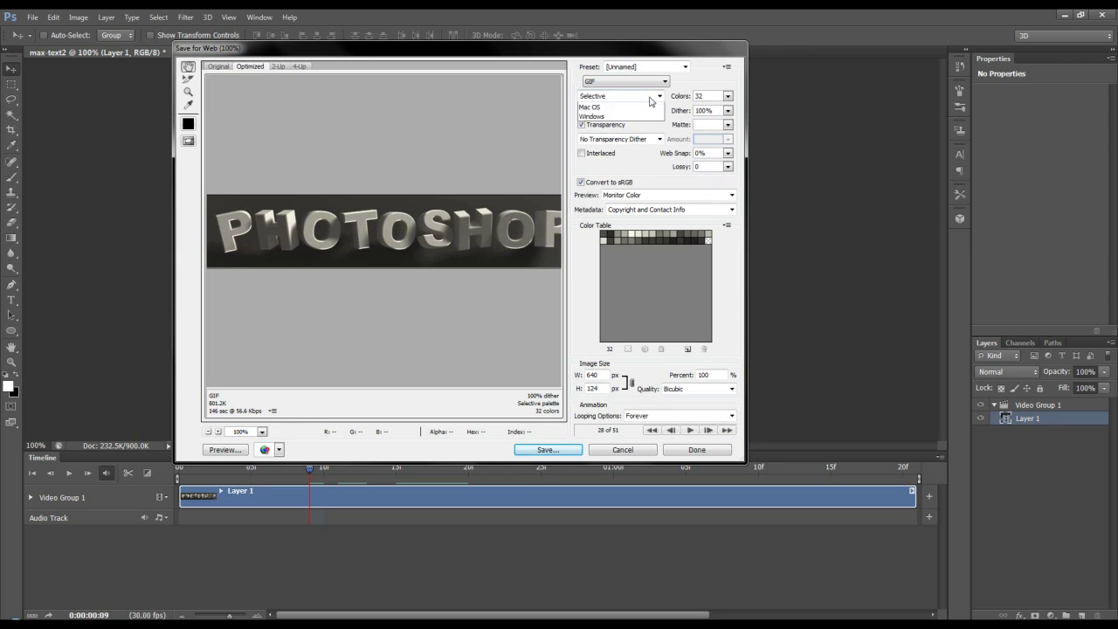
pyautogui.click(650, 101)
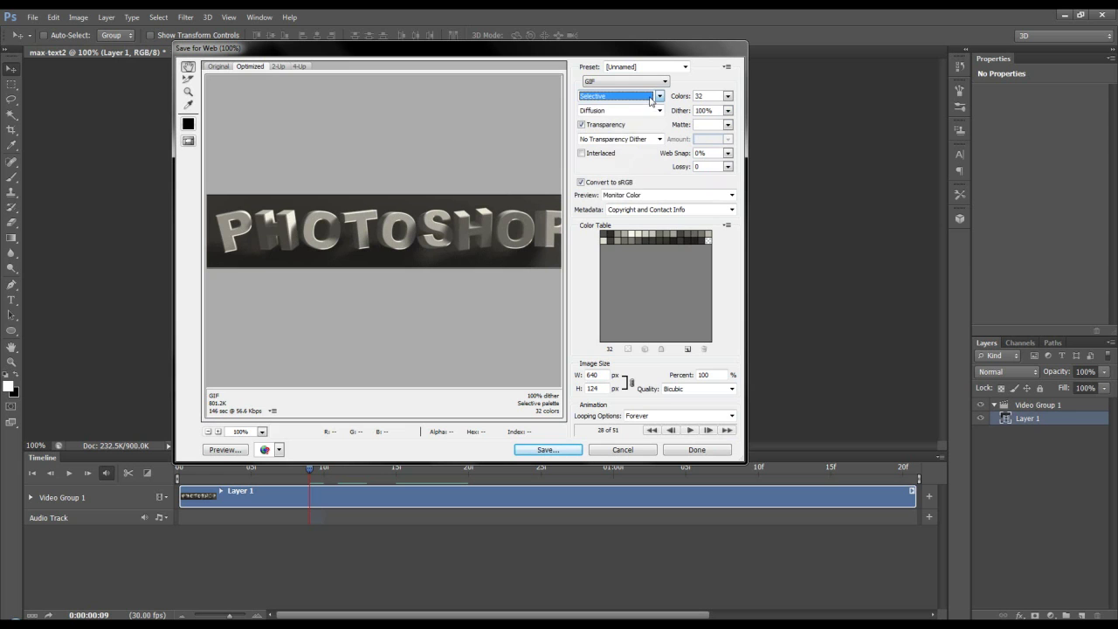
pyautogui.click(627, 381)
pyautogui.click(630, 384)
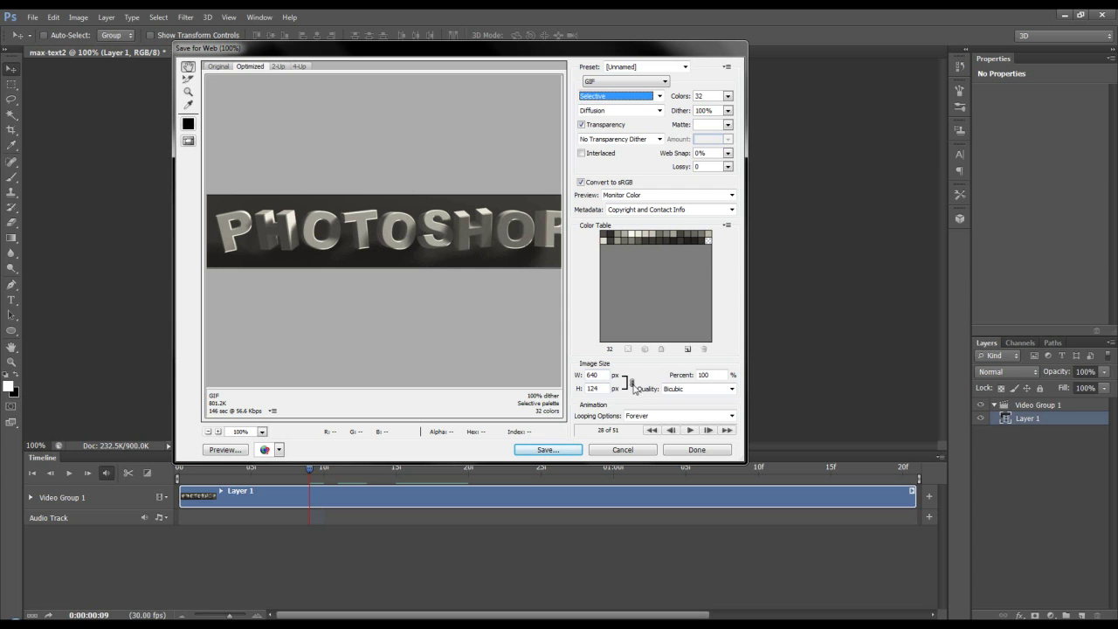
pyautogui.click(690, 430)
pyautogui.click(690, 430)
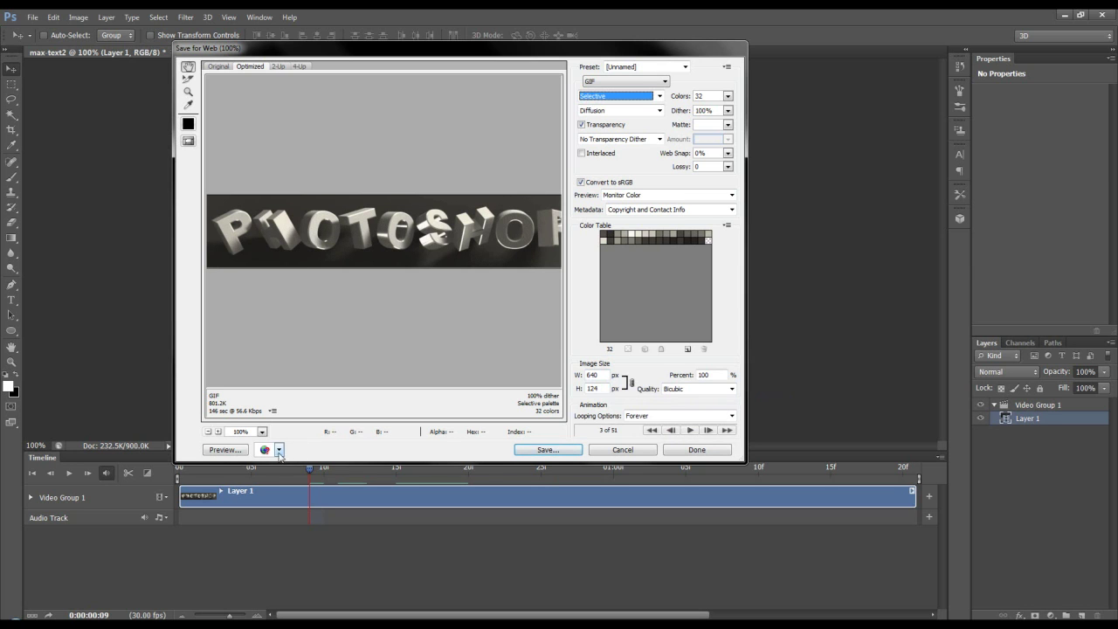
pyautogui.click(278, 450)
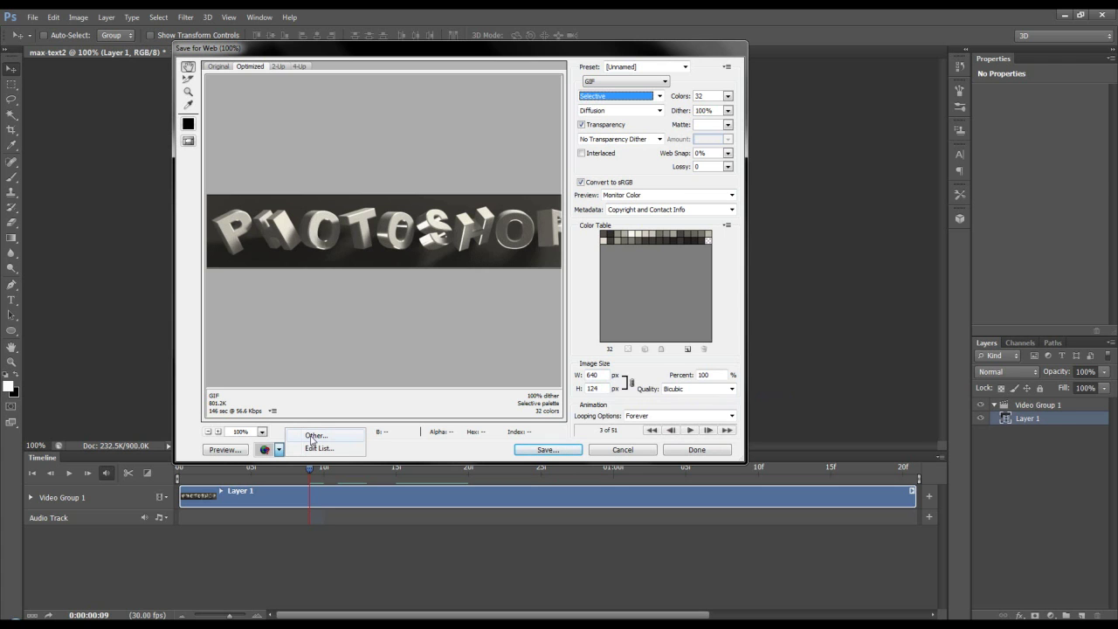
pyautogui.click(279, 451)
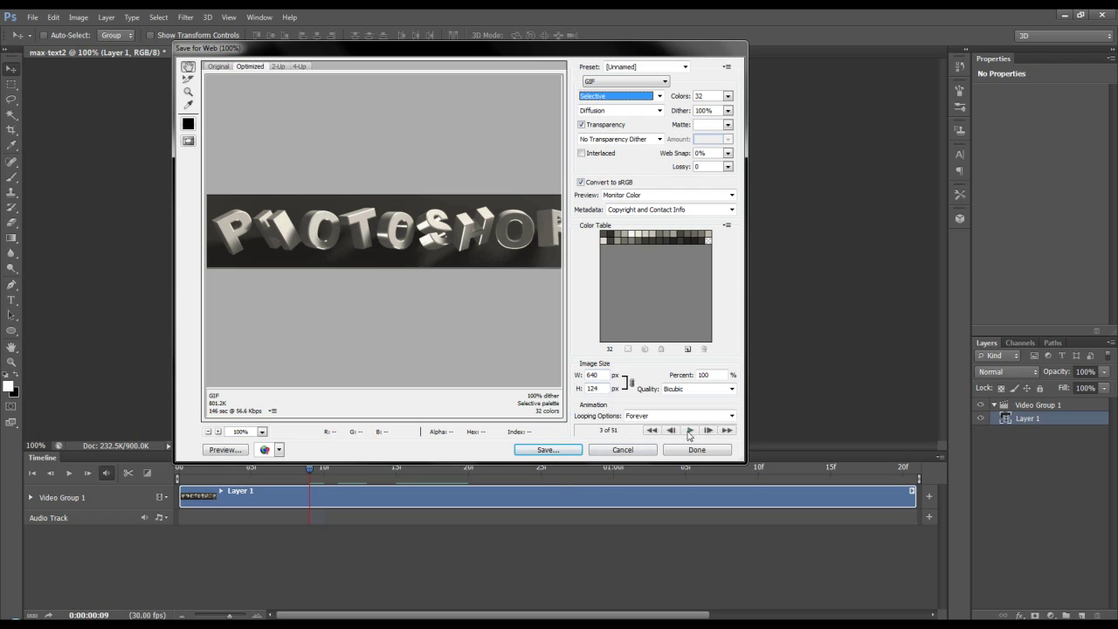
pyautogui.moveTo(467, 55); pyautogui.dragTo(439, 74)
pyautogui.click(661, 447)
# Step: Cancel Save for Web and close the max-text2 document without saving changes
pyautogui.click(593, 466)
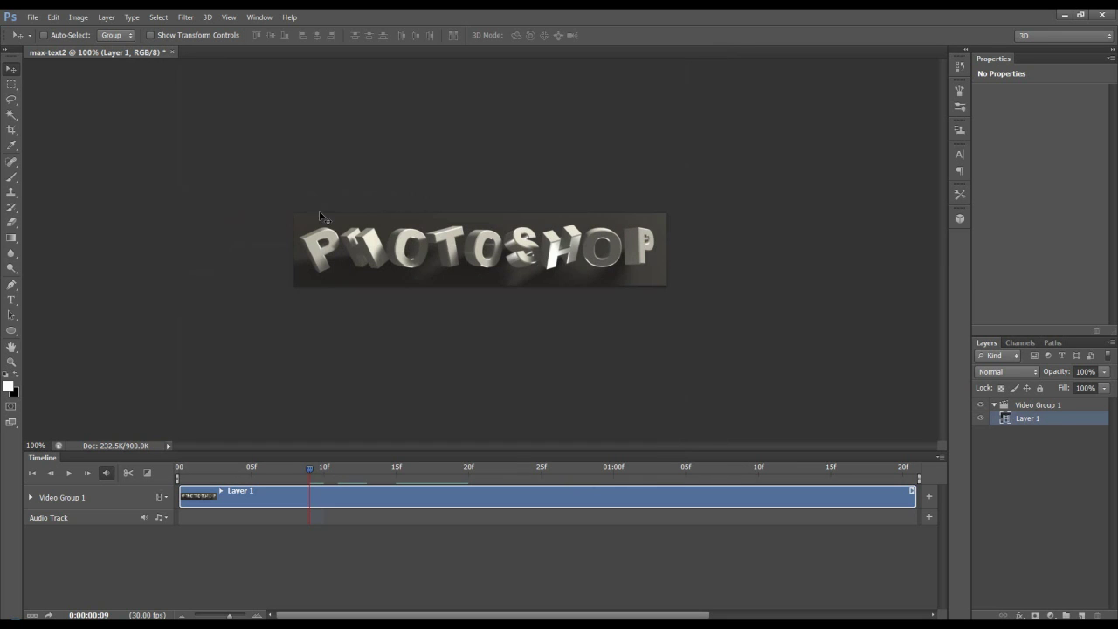
pyautogui.click(172, 53)
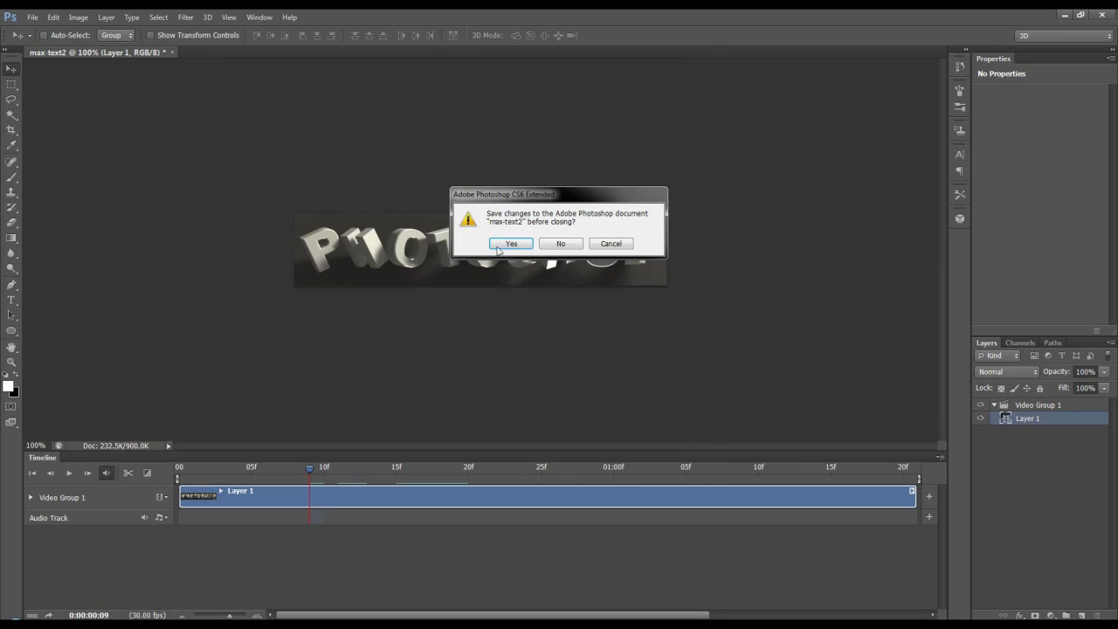
pyautogui.click(560, 244)
# Step: Create a new blank 512x512 white document named Untitled-1
pyautogui.click(32, 17)
pyautogui.click(44, 31)
pyautogui.click(627, 156)
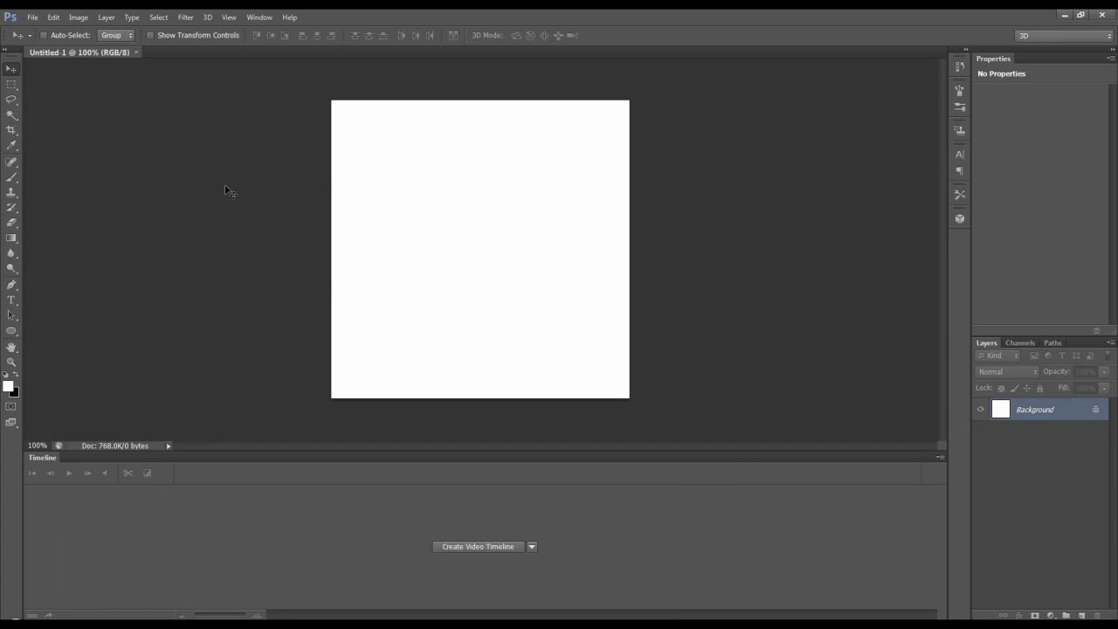
pyautogui.click(106, 17)
# Step: Import the PHOTOSHOP text movie as video Layer 1 via New Video Layer from File, then scrub its frames
pyautogui.moveTo(140, 198)
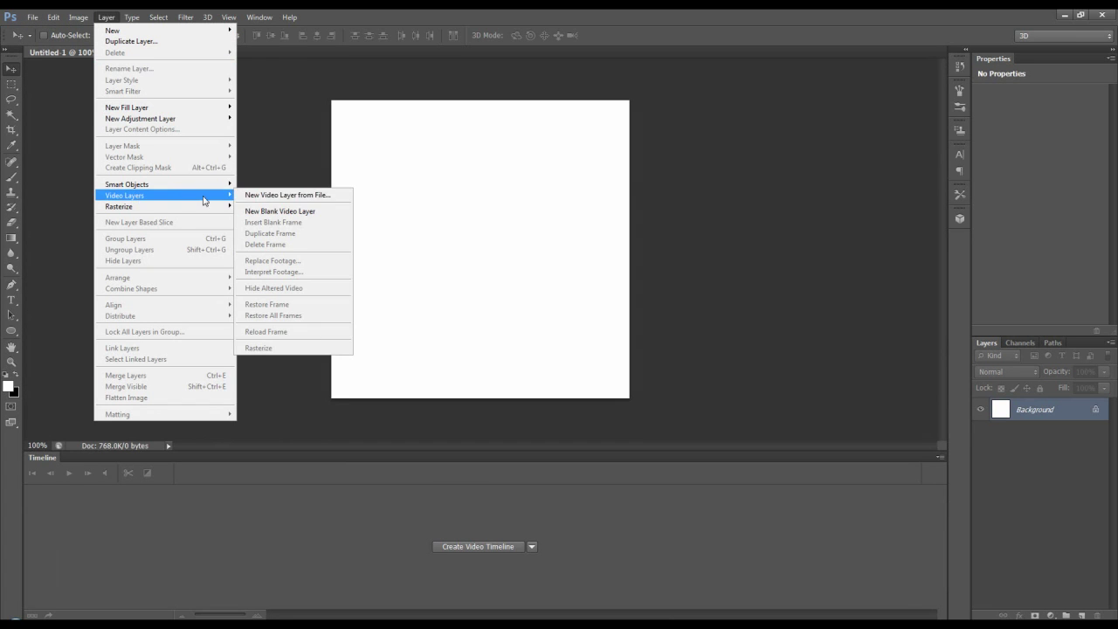
pyautogui.click(305, 195)
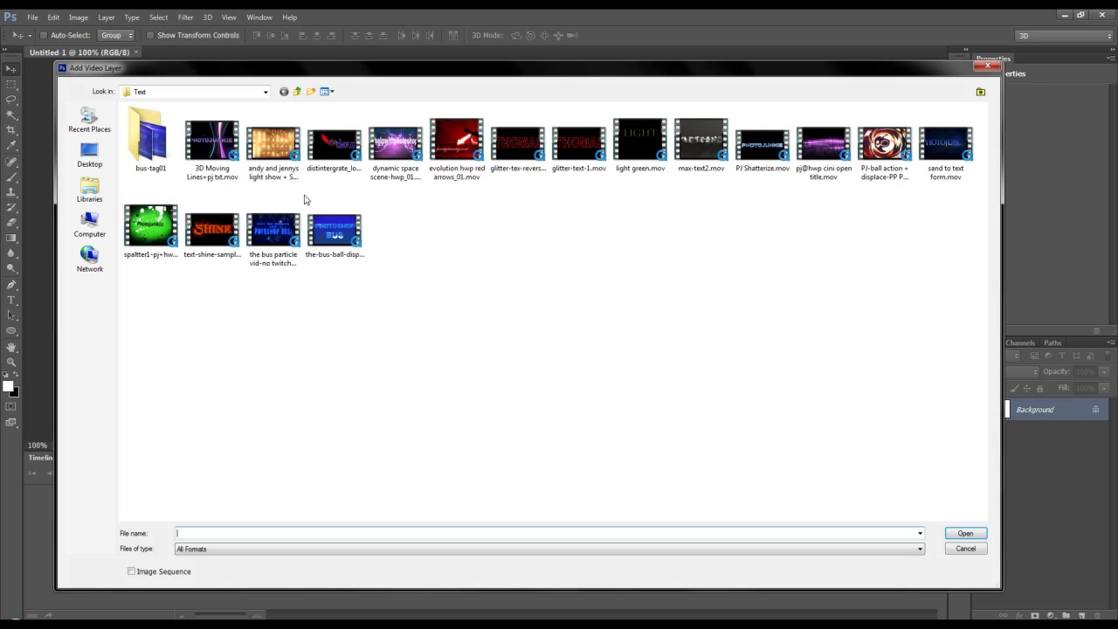
pyautogui.press('Escape')
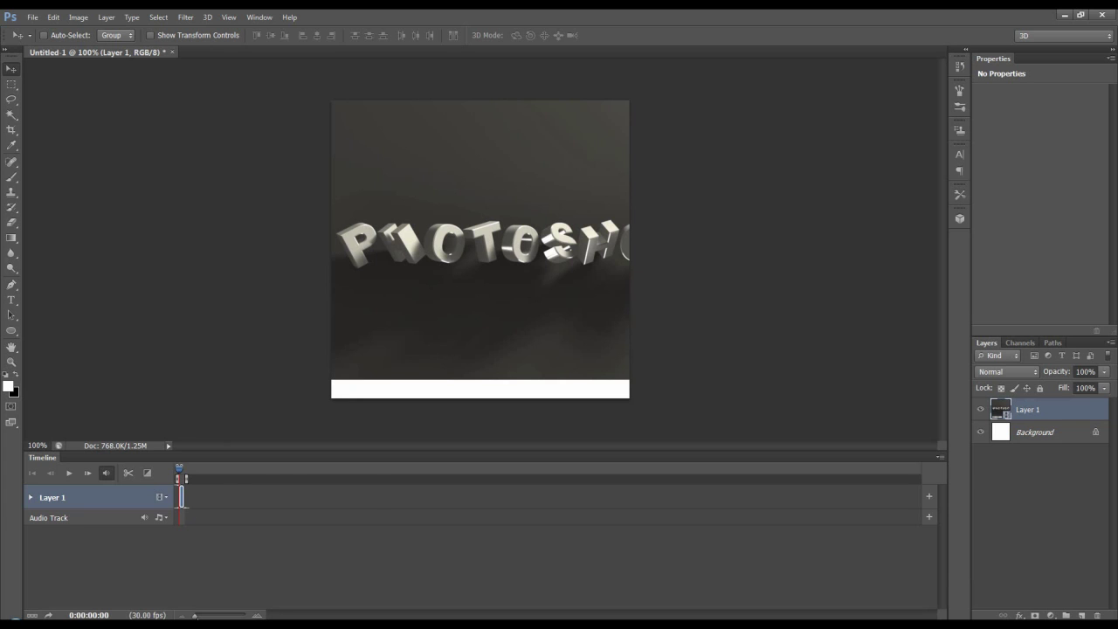
pyautogui.moveTo(194, 616); pyautogui.dragTo(214, 616)
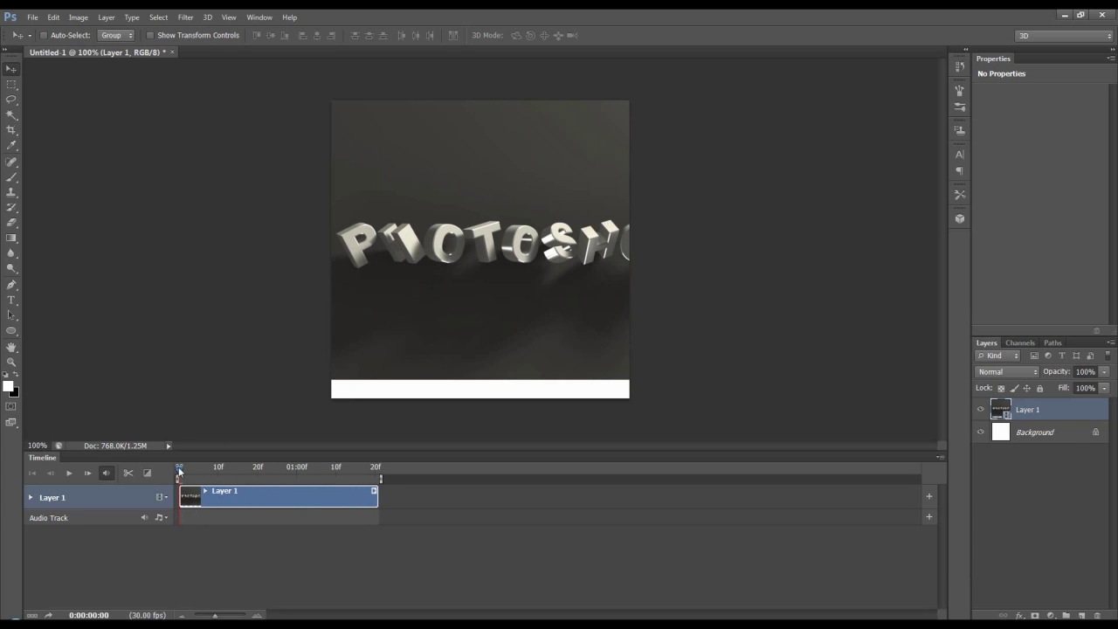
pyautogui.moveTo(179, 471)
pyautogui.mouseDown()
pyautogui.moveTo(219, 469)
pyautogui.moveTo(182, 470)
pyautogui.mouseUp()
# Step: Crop the canvas to a wide strip around the PHOTOSHOP text, then scrub the animation forward
pyautogui.click(12, 129)
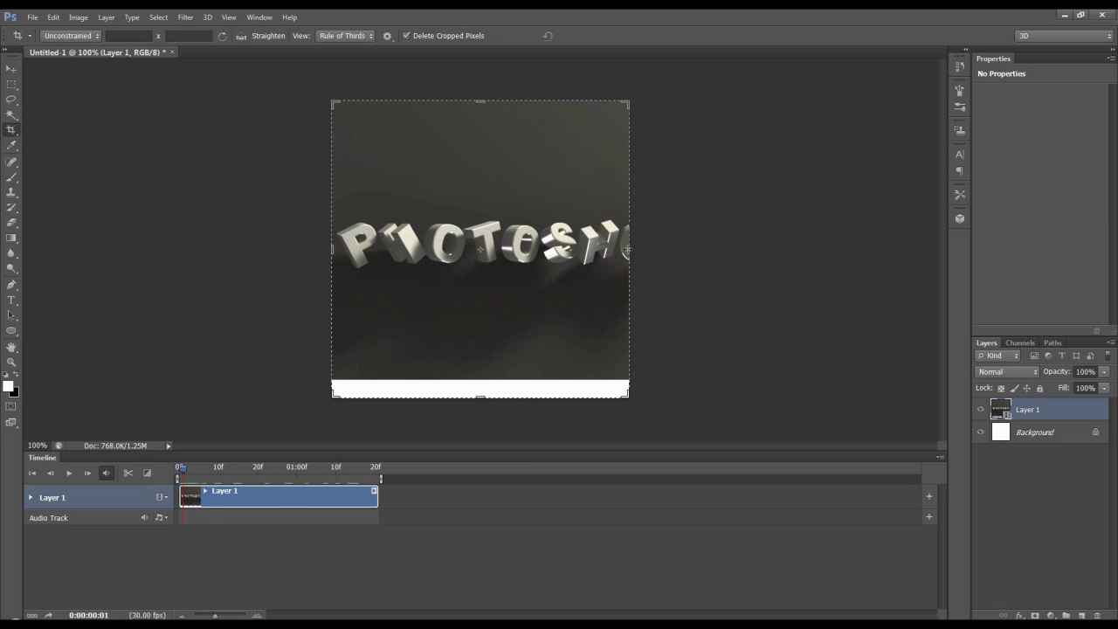
pyautogui.click(628, 251)
pyautogui.moveTo(627, 251); pyautogui.dragTo(655, 237)
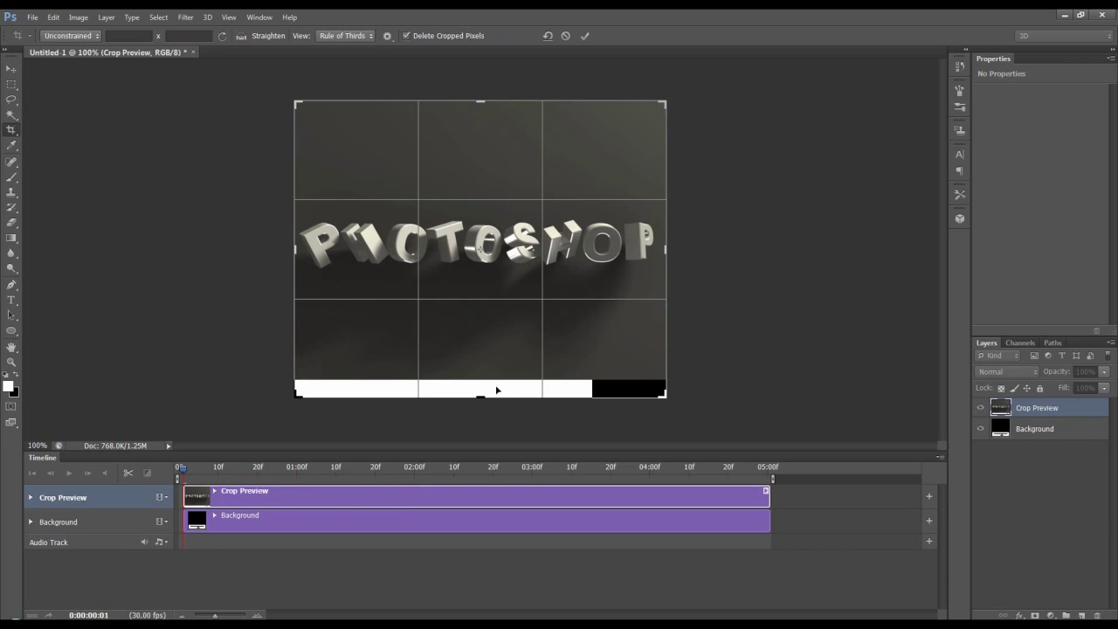
pyautogui.moveTo(482, 399); pyautogui.dragTo(503, 310)
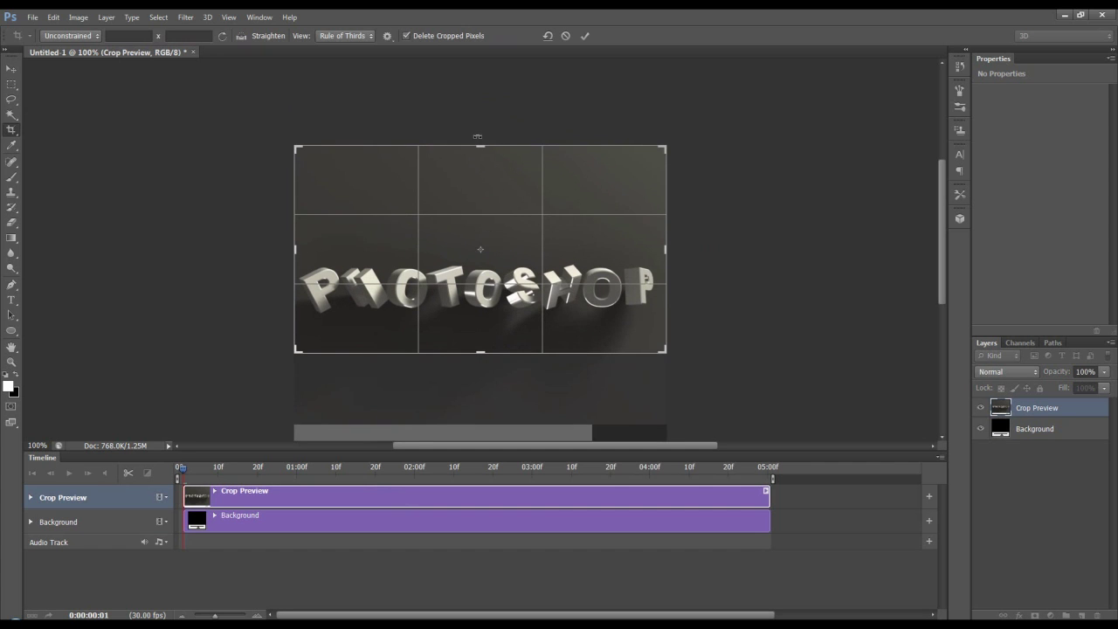
pyautogui.moveTo(480, 151); pyautogui.dragTo(480, 196)
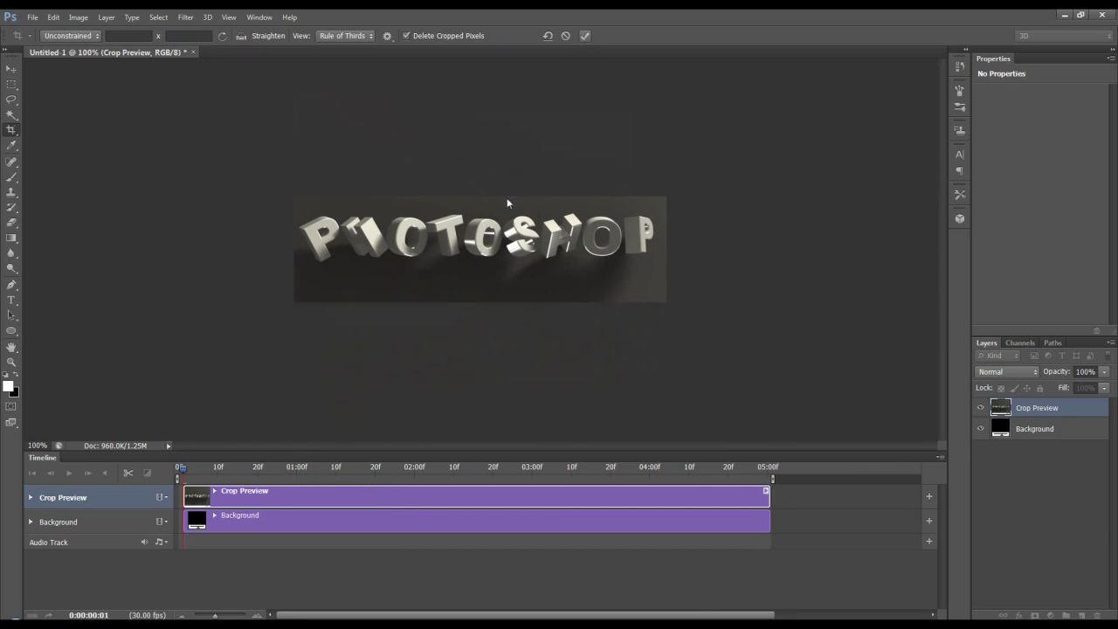
pyautogui.click(585, 36)
pyautogui.press('v')
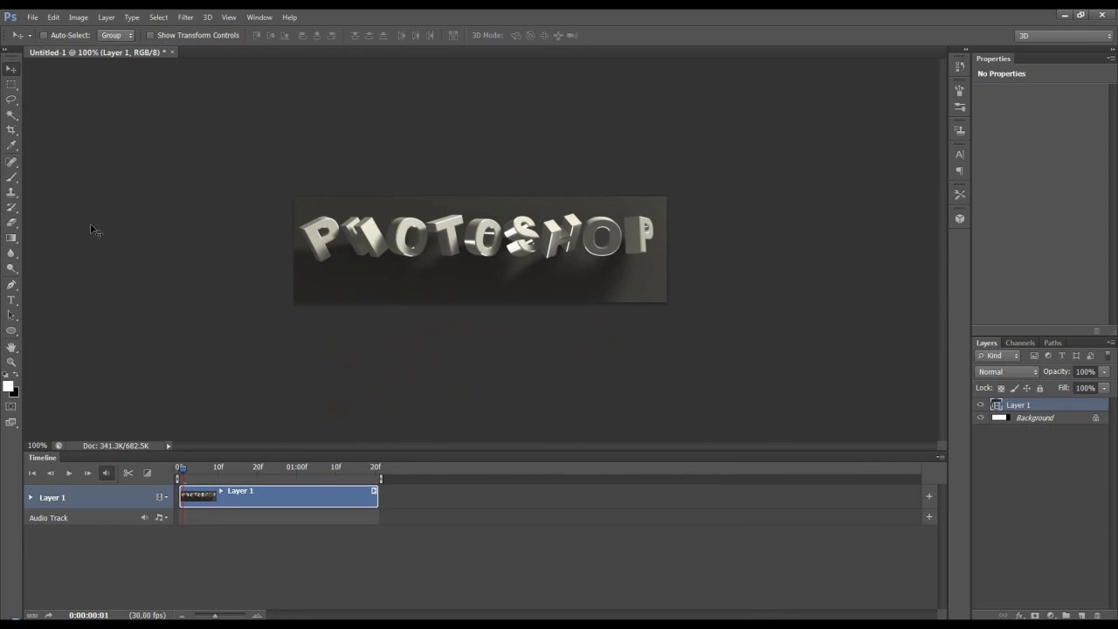
pyautogui.moveTo(182, 472); pyautogui.dragTo(266, 481)
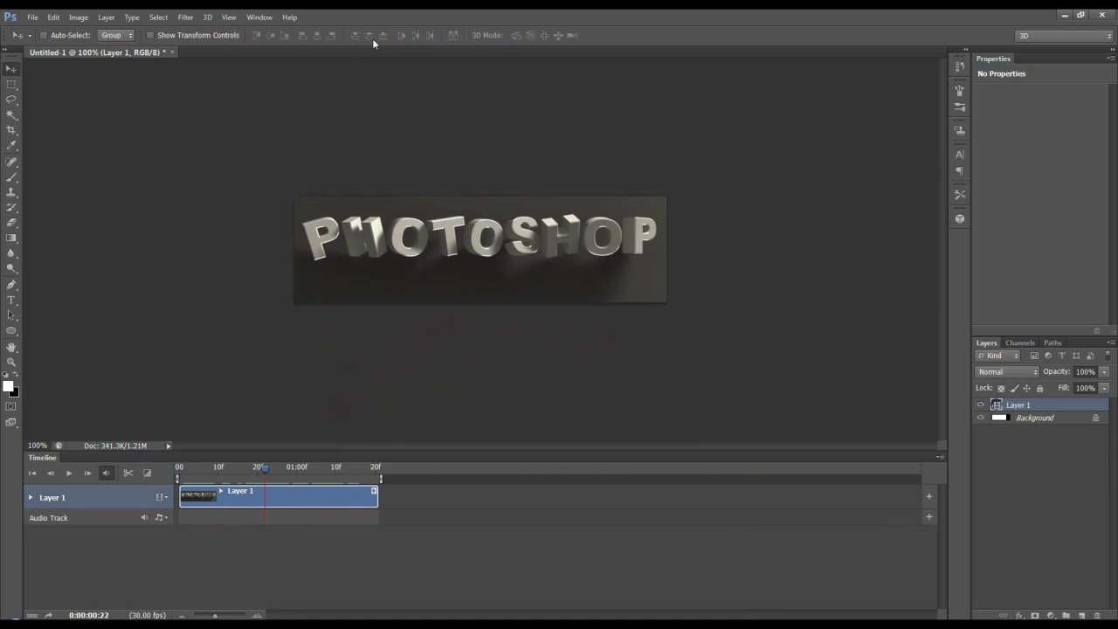